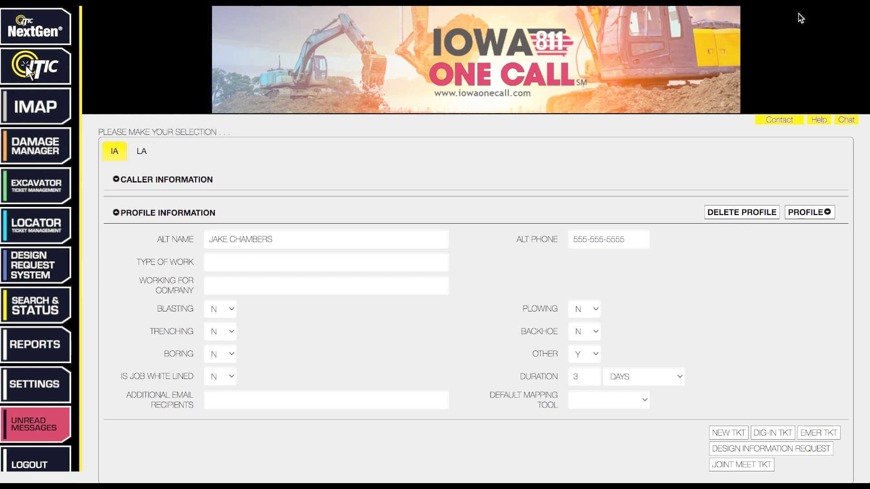
Step: Replace the contact's first name in the caller information, save the change and collapse that section
click(193, 180)
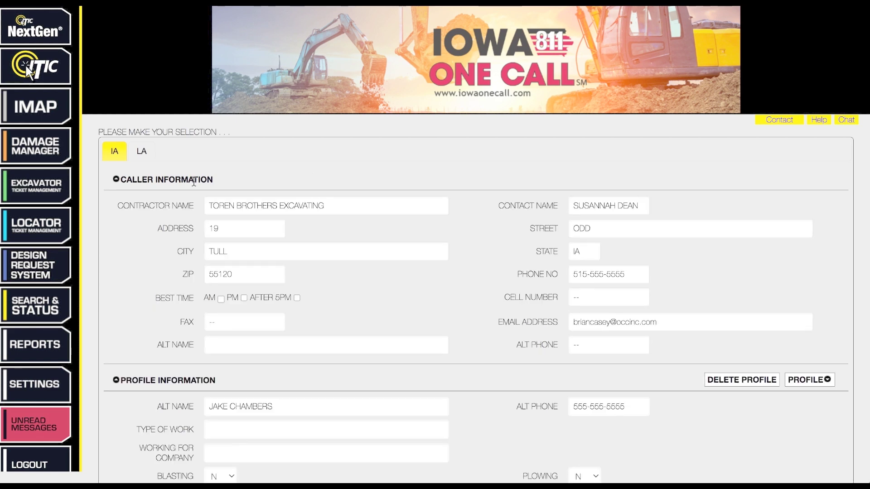
double_click(588, 206)
text(EDDIE)
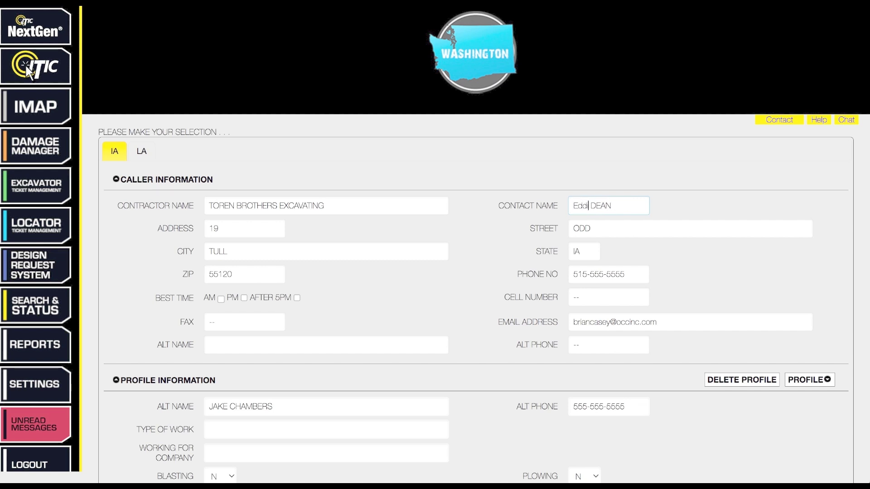
key(Tab)
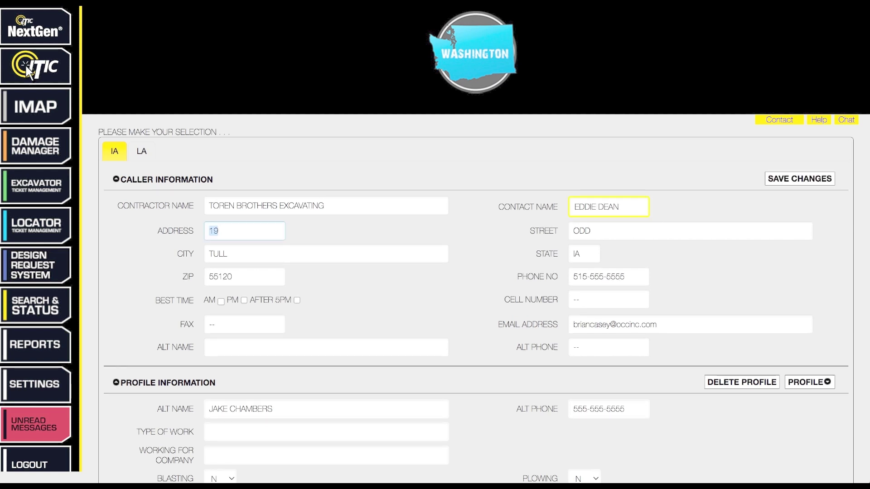
click(816, 184)
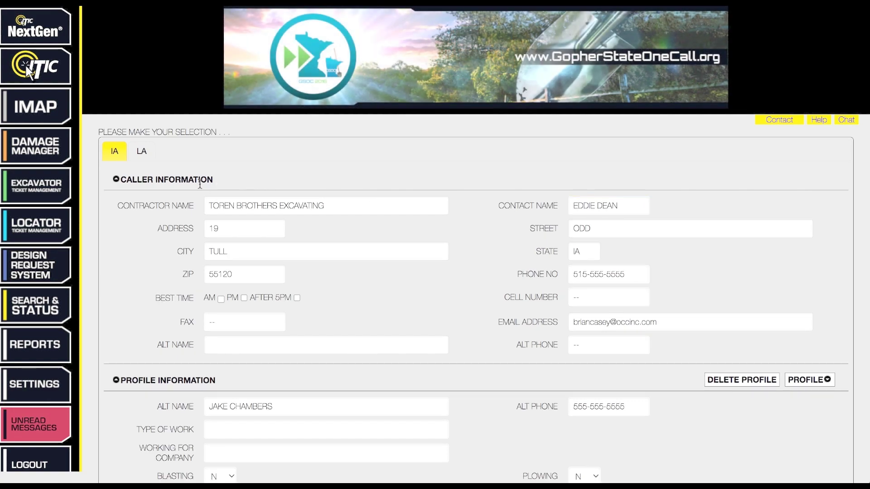
click(200, 181)
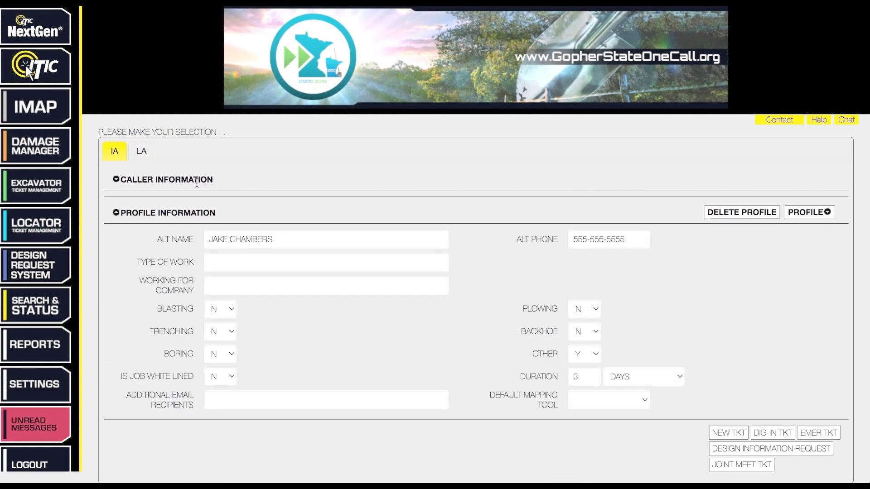
Step: Start a new ticket and set its starting location to the Iowa State Capitol in Des Moines
click(729, 433)
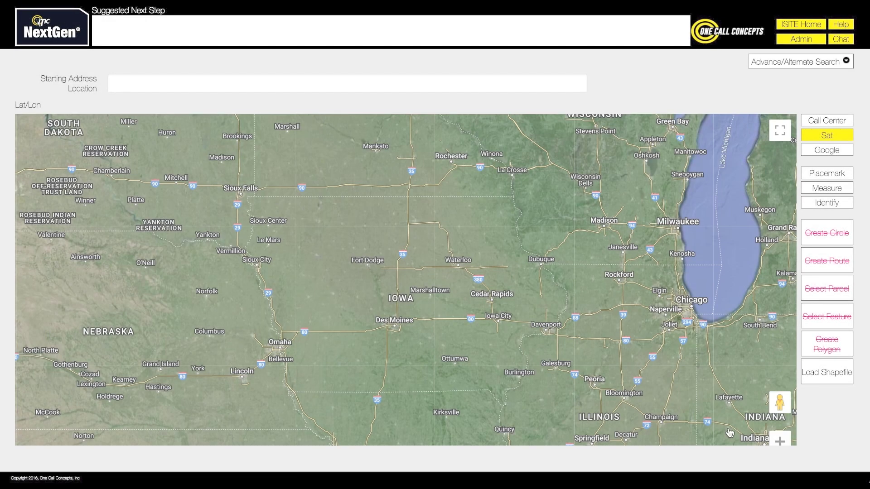
click(433, 85)
text(iowa state c)
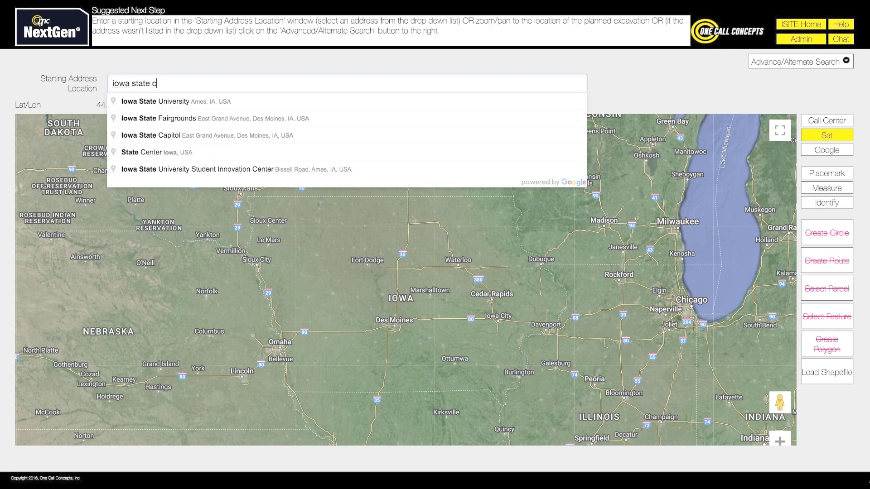
text(apitol)
key(Down)
key(Return)
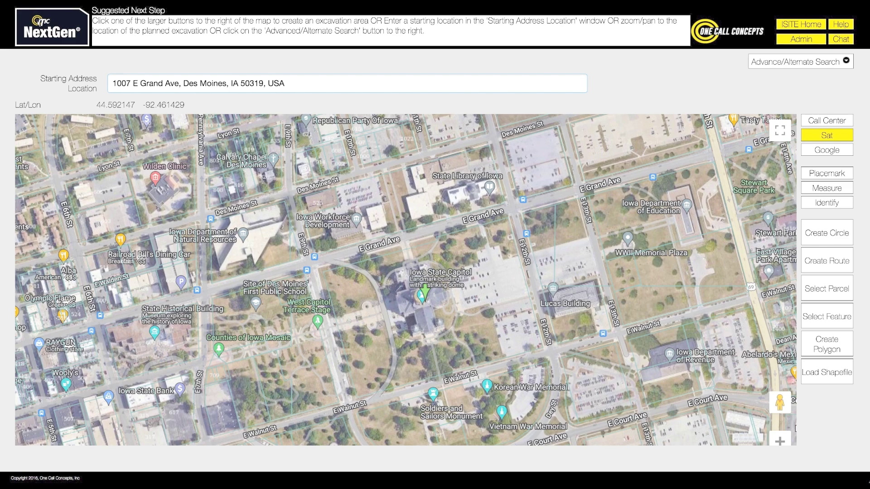
Step: Place a 25-foot circle around a manhole, described as "NW corner of intersection", at E Grand Ave and E 14th St
drag(589, 299, 369, 330)
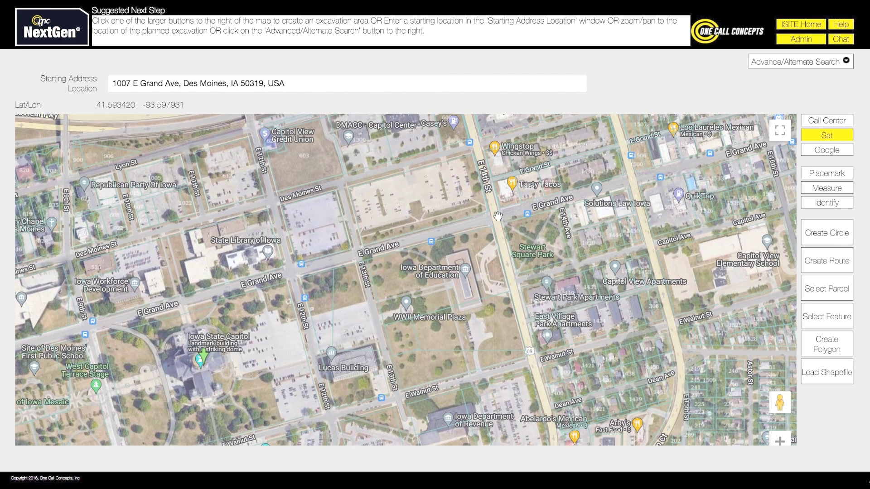
scroll(498, 216, up, 2)
scroll(497, 217, up, 2)
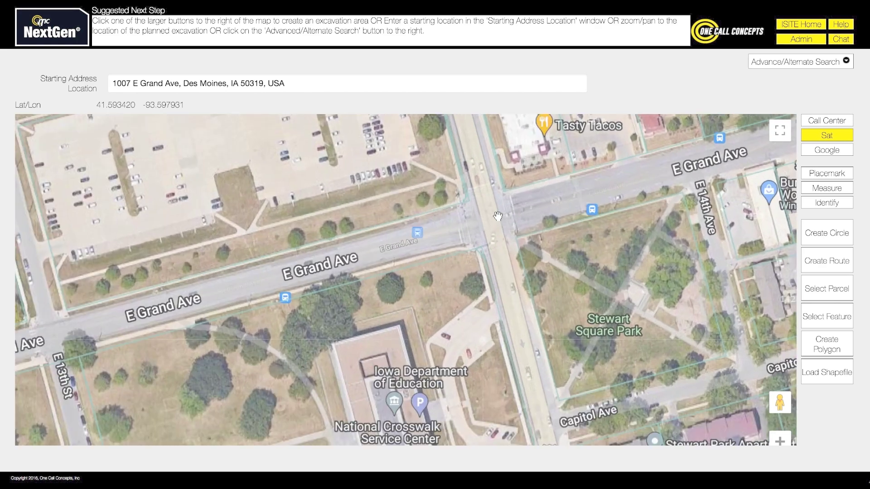
scroll(497, 217, up, 2)
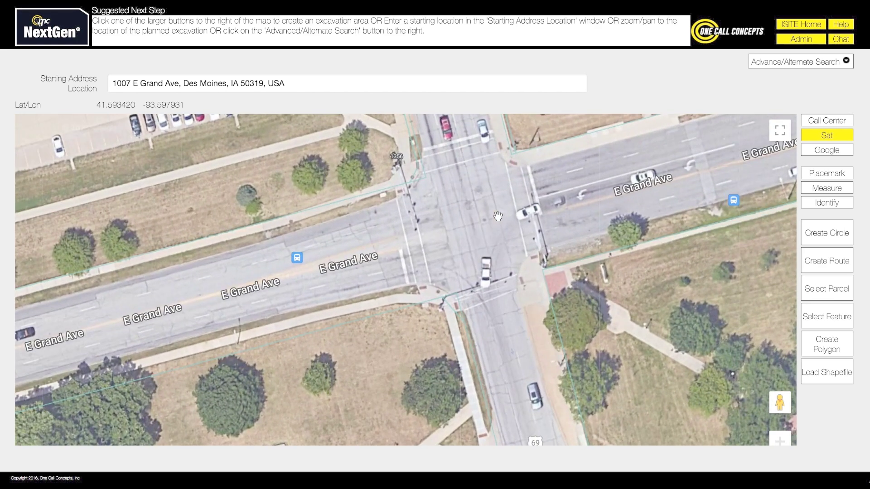
click(826, 234)
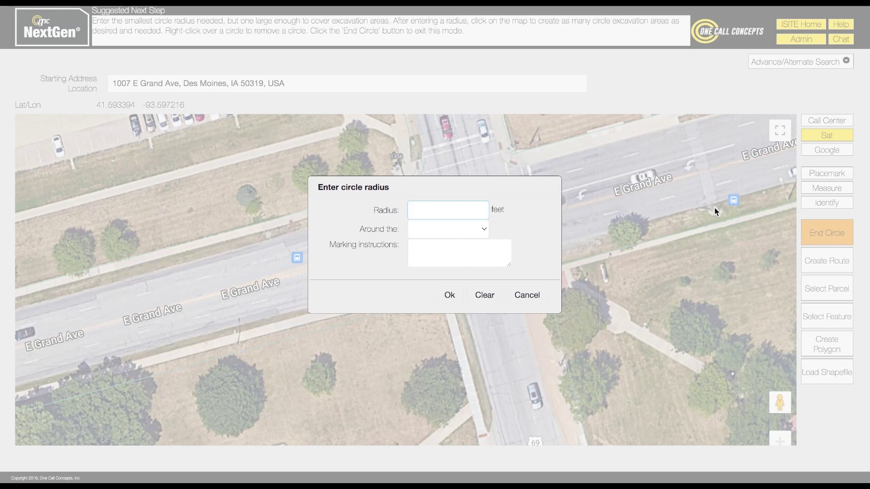
text(25)
click(471, 229)
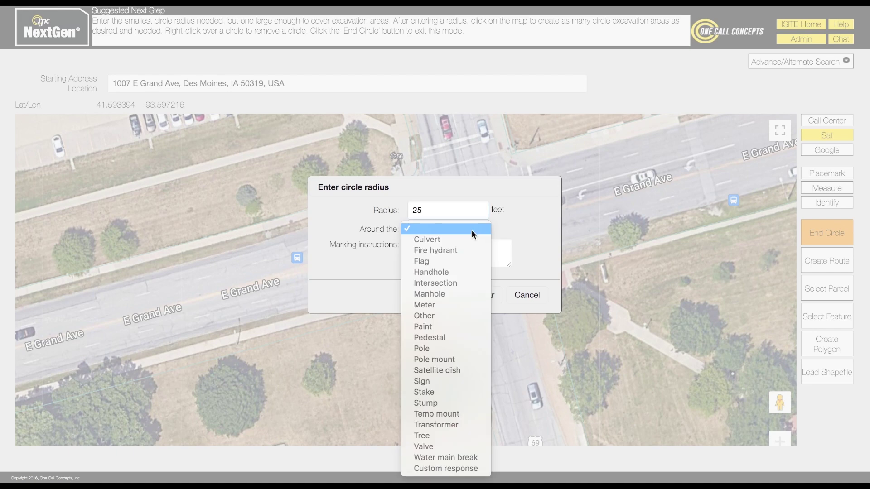
click(452, 294)
click(448, 256)
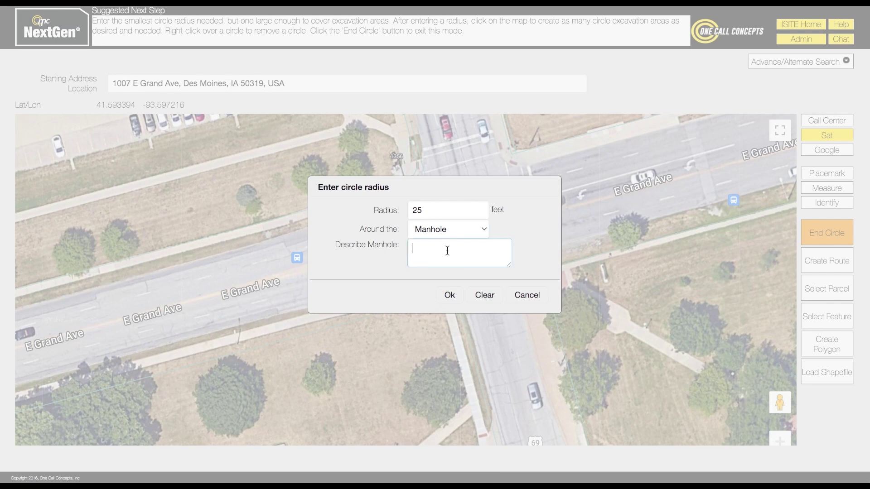
text(NW corner of intersection)
click(449, 295)
click(418, 189)
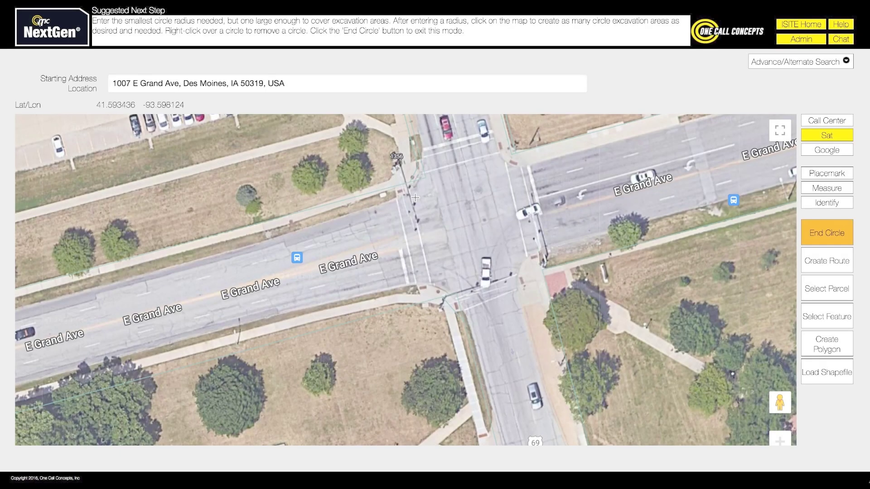
click(413, 177)
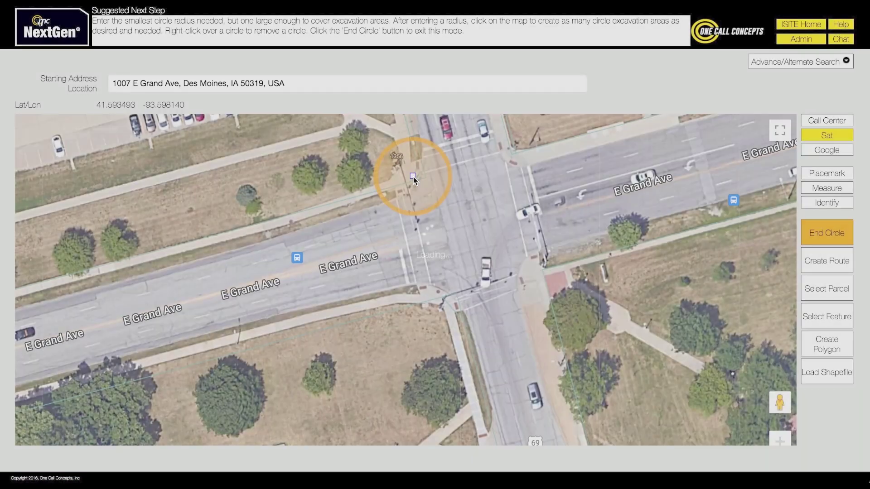
Step: Place a second 25-foot manhole circle at the same intersection, described as "SW corner of intersection"
click(439, 295)
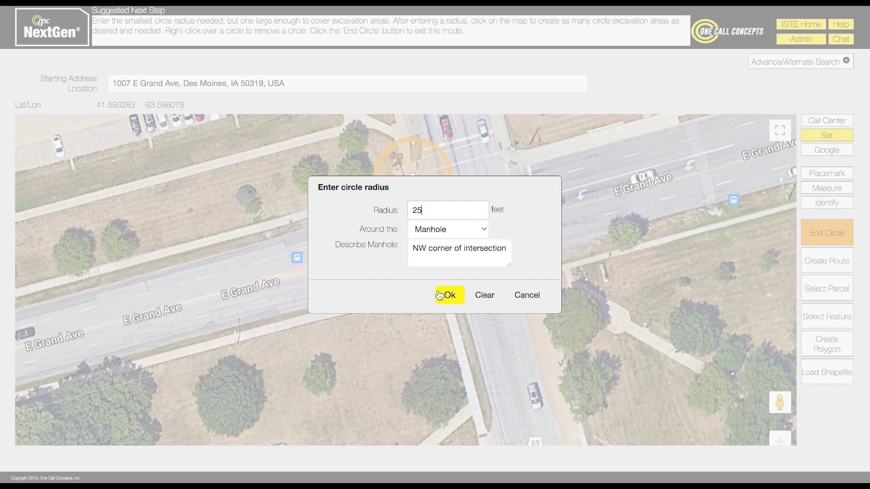
click(418, 249)
key(BackSpace)
text(S)
click(442, 295)
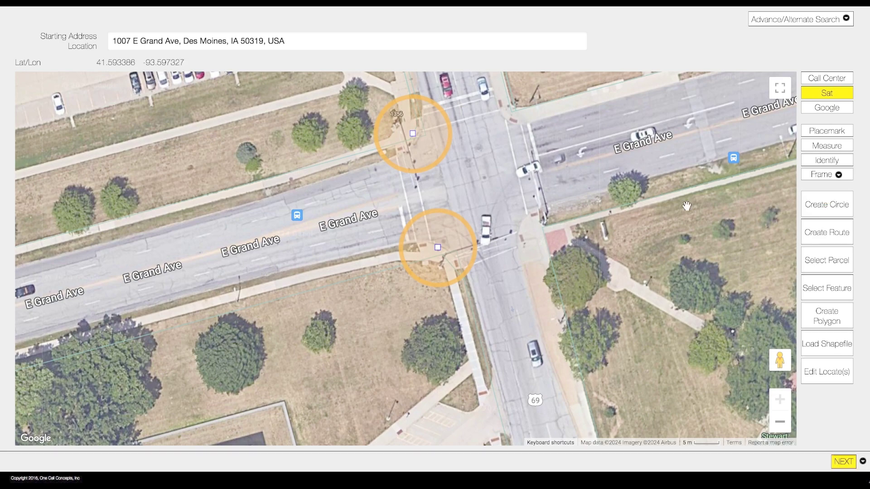
Step: Set up a 20-foot-wide route following the flagged route, with marking instructions starting at the SE corner of the intersection and following the sidewalk
scroll(590, 241, down, 1)
scroll(590, 241, down, 2)
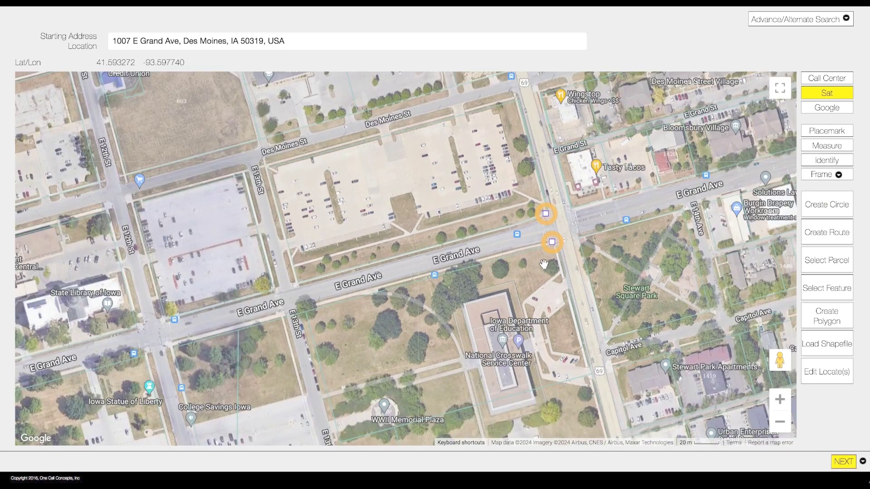
scroll(567, 212, up, 1)
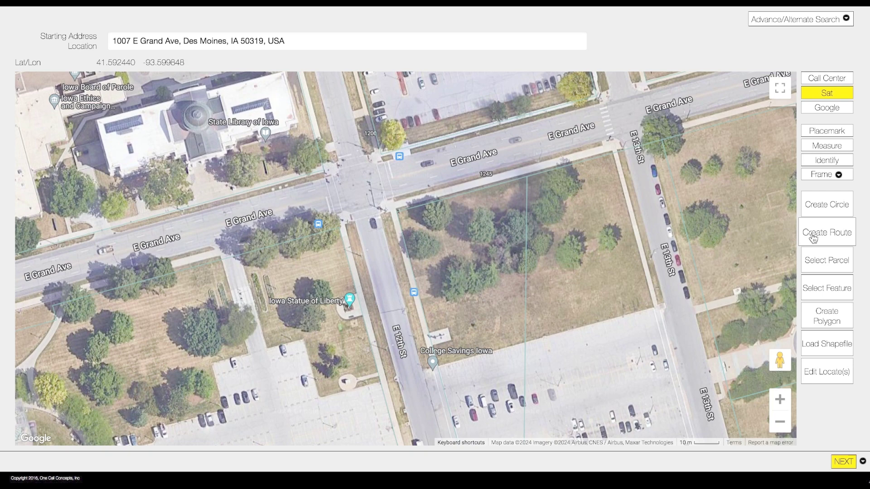
click(811, 236)
text(20)
click(431, 229)
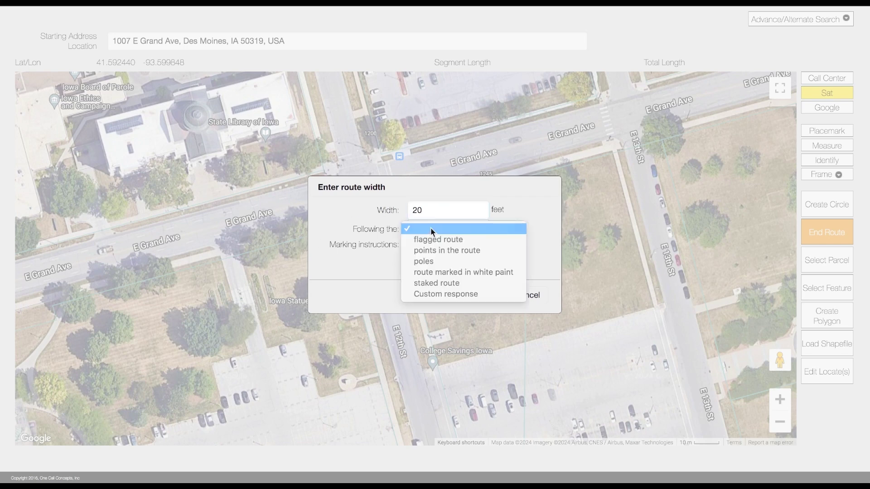
click(435, 239)
click(433, 251)
text(starting in se corner of interse)
text(ction following sidewalk )
text(n then d)
click(450, 295)
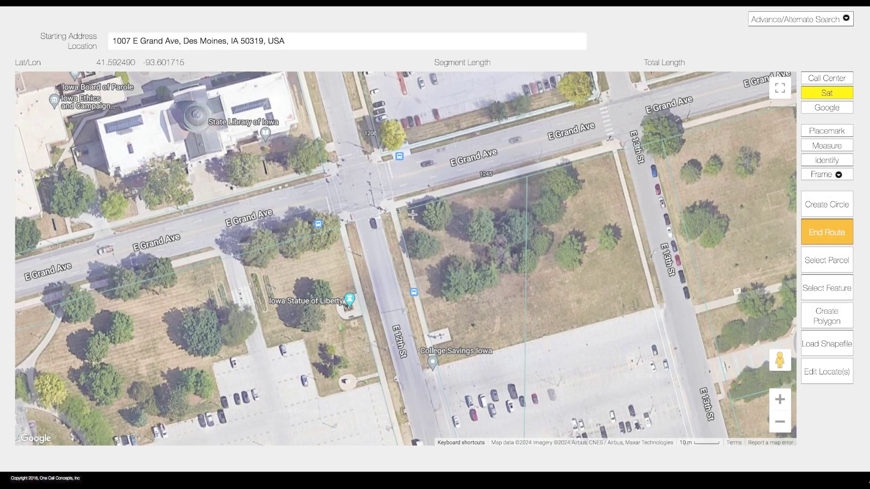
Step: Draw the route from E 12th St about 307 ft along E Grand Ave's south sidewalk, turning south along E 13th St to the parking lot
click(392, 205)
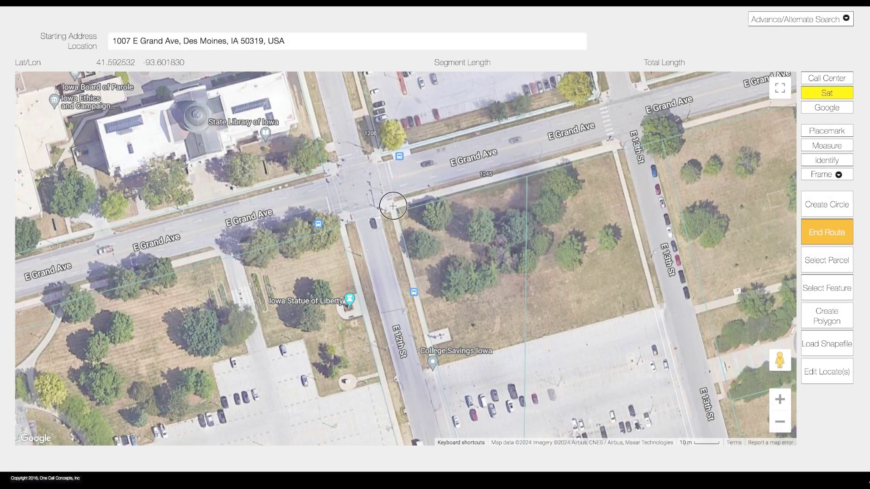
click(614, 147)
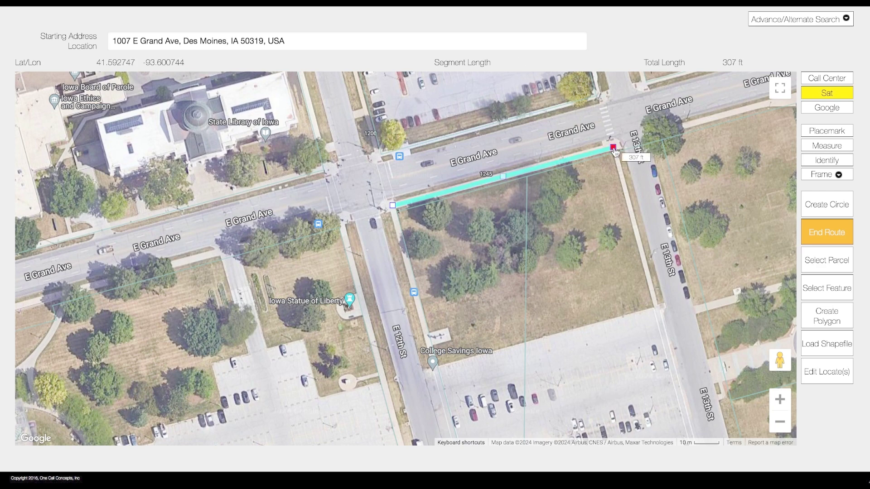
double_click(657, 306)
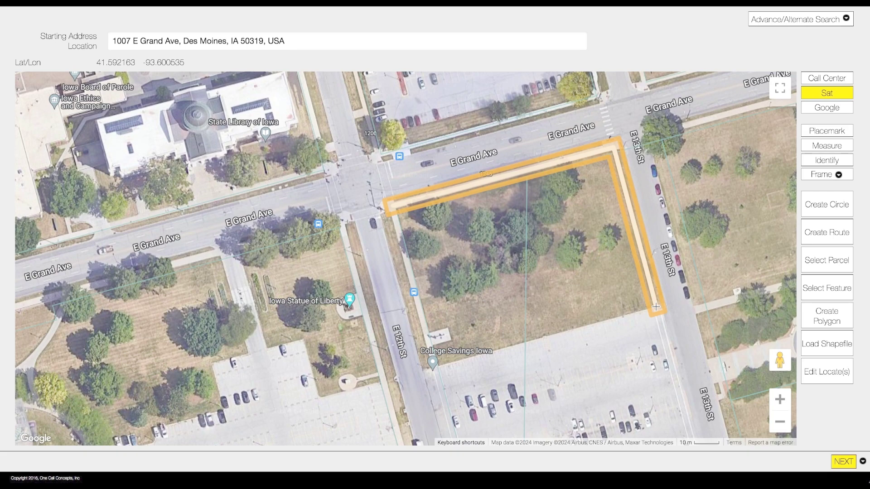
Step: Select the Bloomsbury Village parcel on E Grand Ave as an excavation area
scroll(656, 307, down, 3)
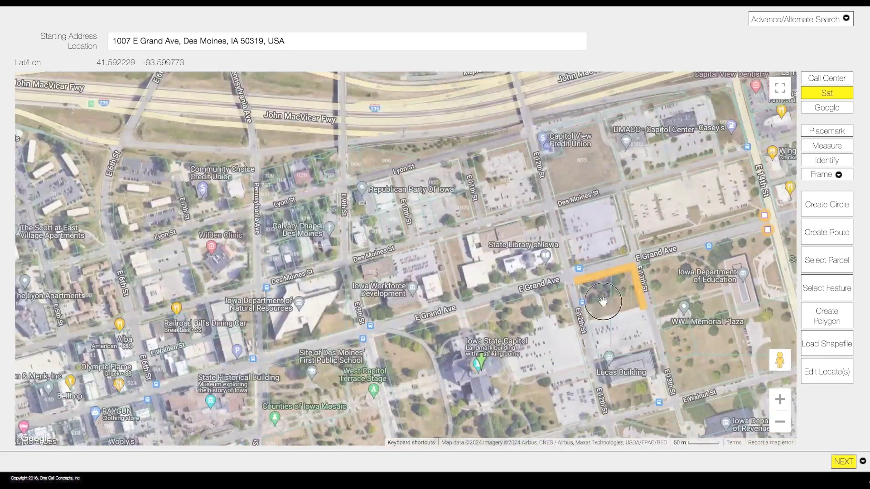
drag(656, 313, 139, 335)
scroll(275, 216, up, 3)
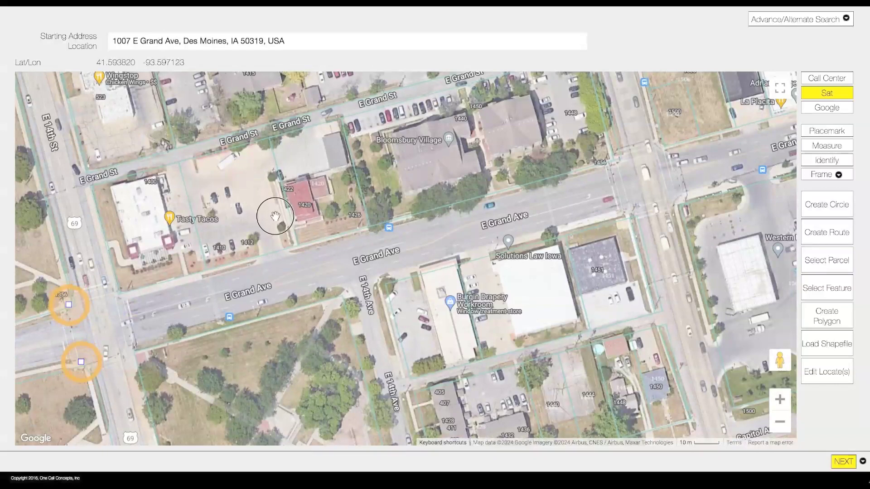
drag(275, 216, 313, 245)
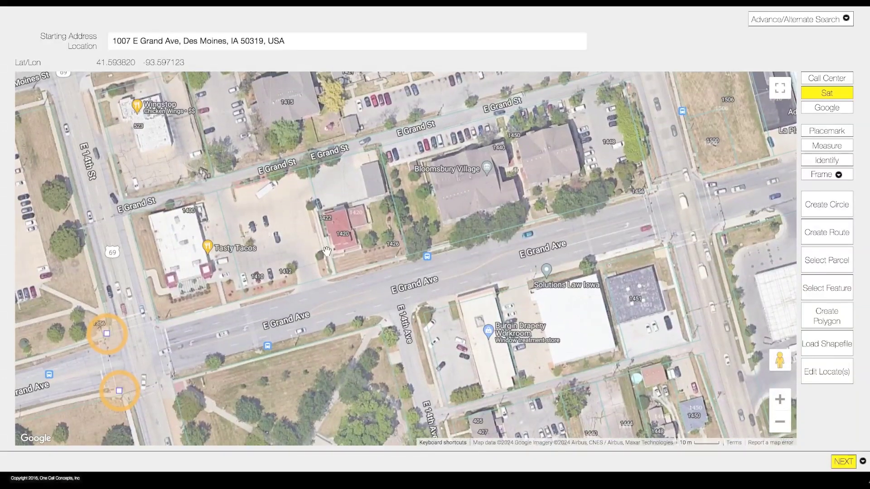
click(828, 260)
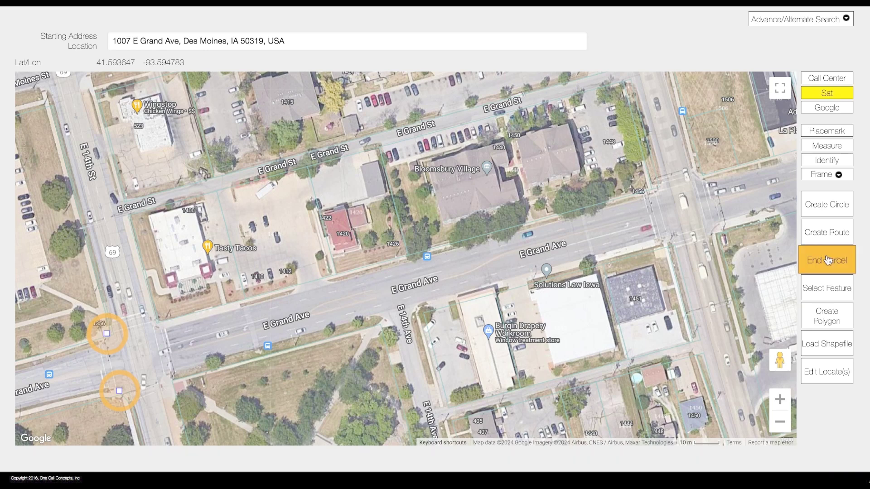
click(503, 200)
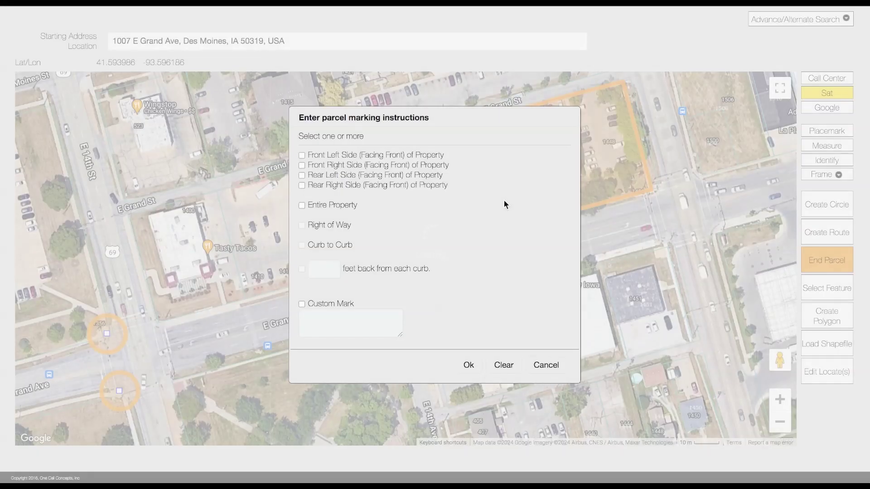
Step: Mark the parcel's front left side, front right side and curb to curb, and finish the parcel selection
drag(492, 125, 236, 121)
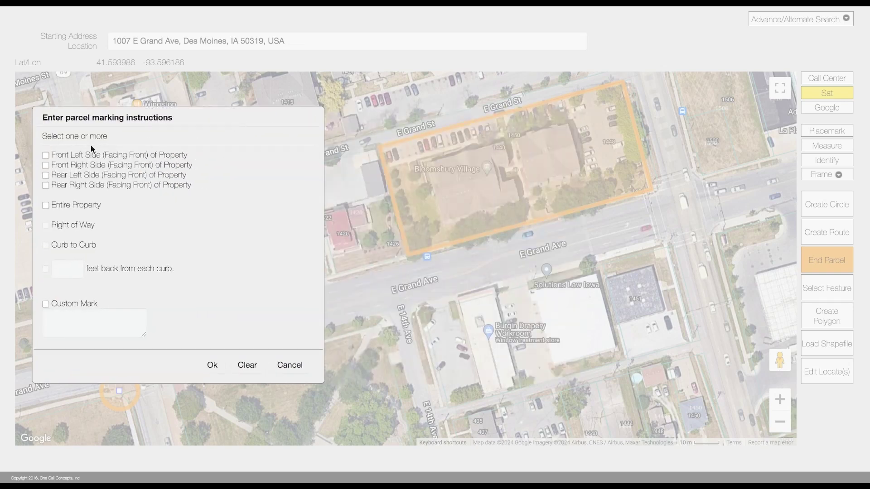
click(46, 156)
click(46, 166)
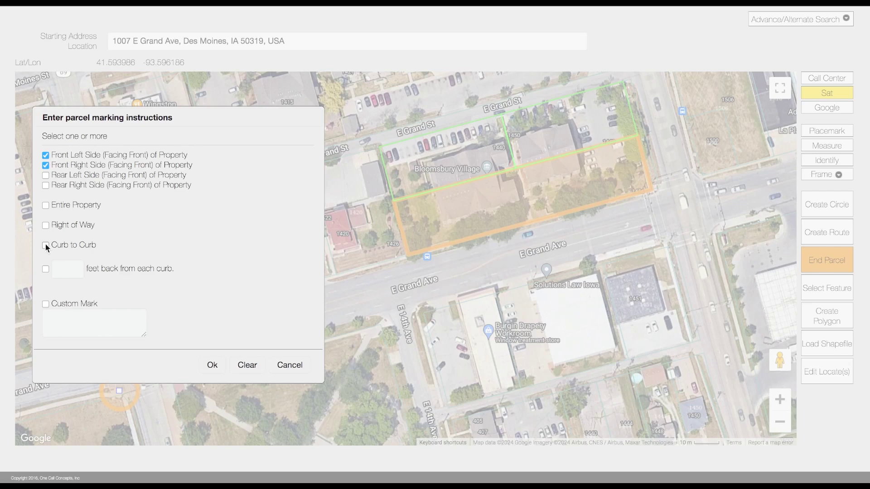
click(46, 245)
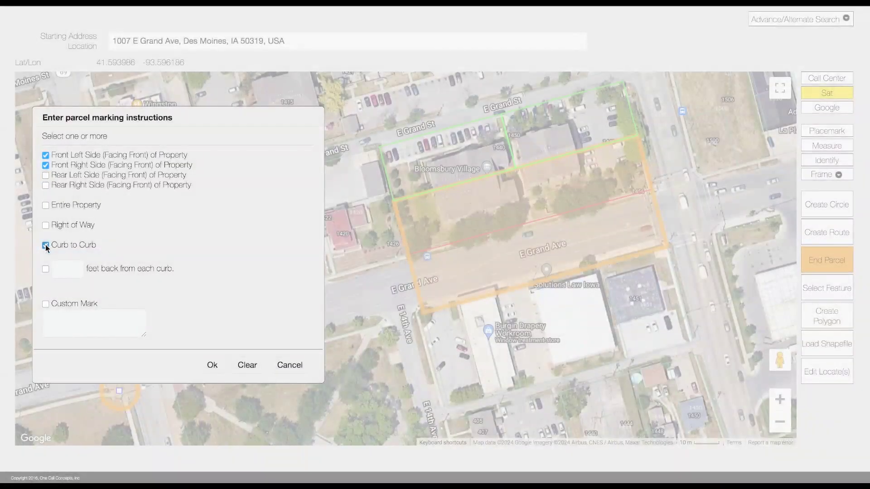
click(212, 366)
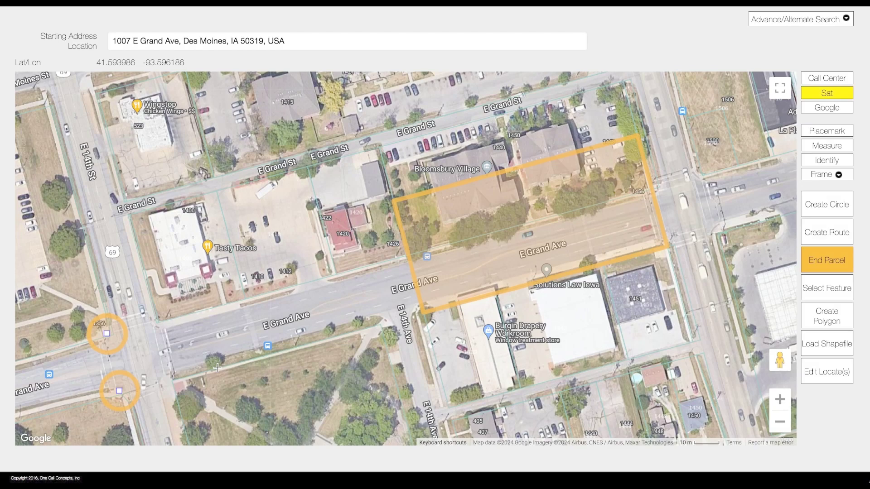
click(827, 260)
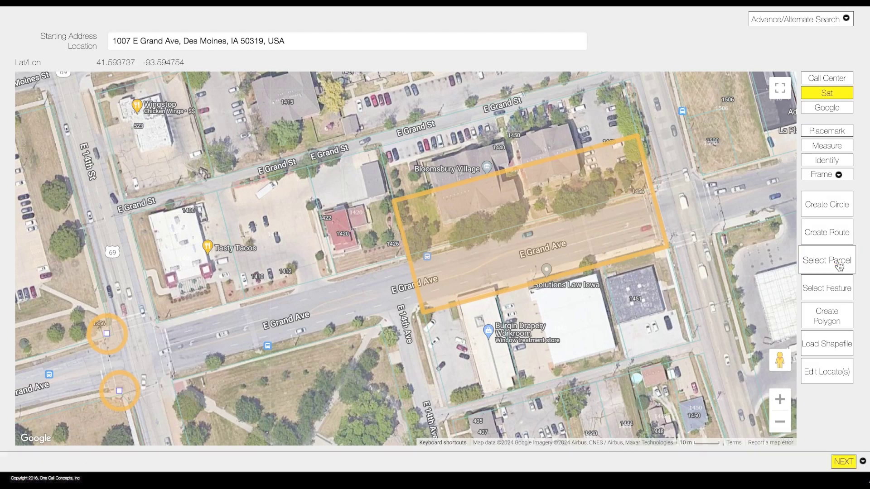
Step: Add a 50-foot-wide feature along Finkbine Dr from E Walnut St to E Court Ave as an excavation area
scroll(575, 207, down, 4)
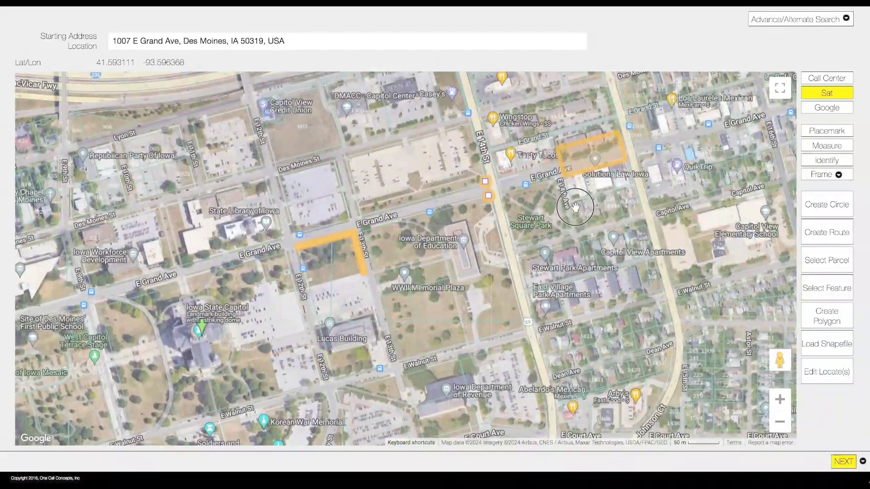
drag(575, 207, 608, 186)
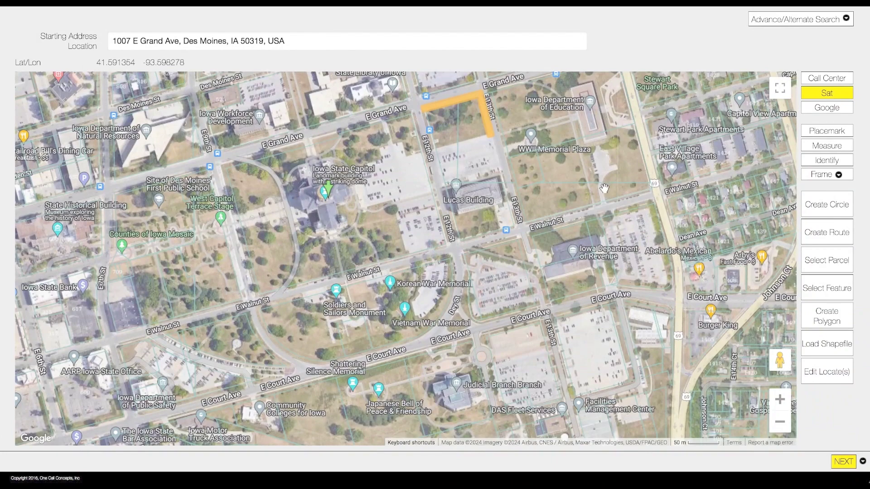
scroll(291, 355, up, 4)
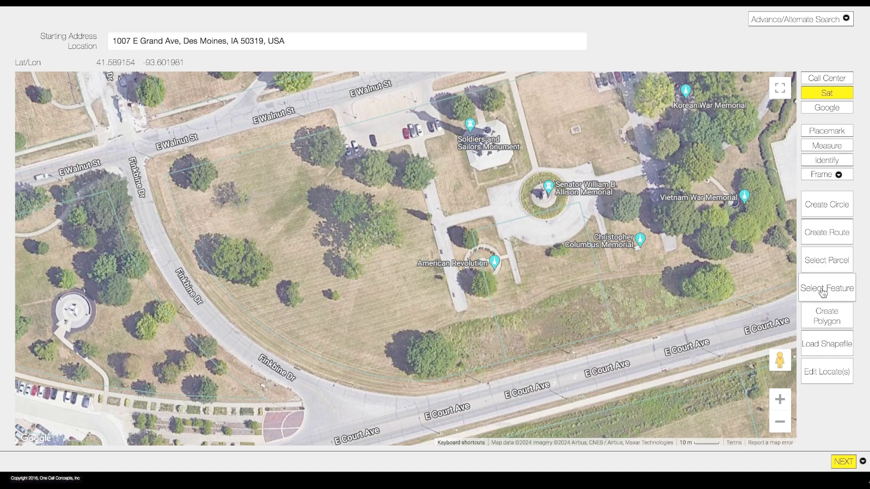
click(823, 291)
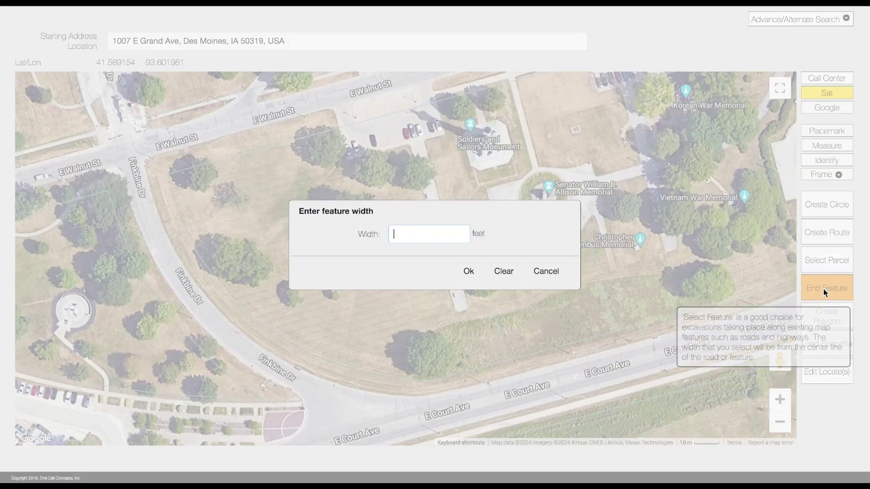
text(50)
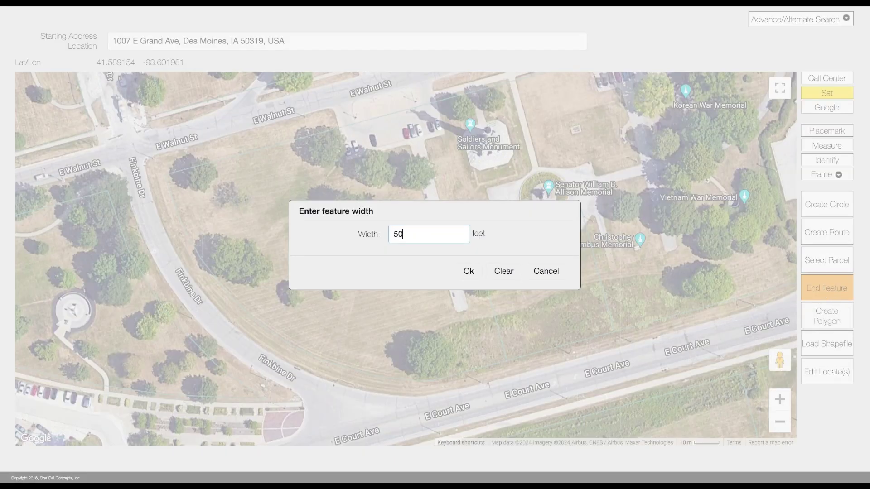
click(468, 271)
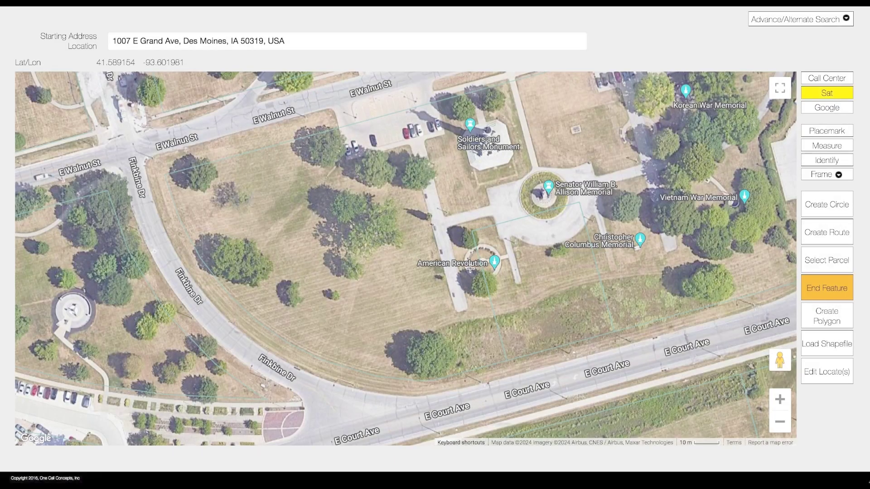
click(132, 162)
click(330, 395)
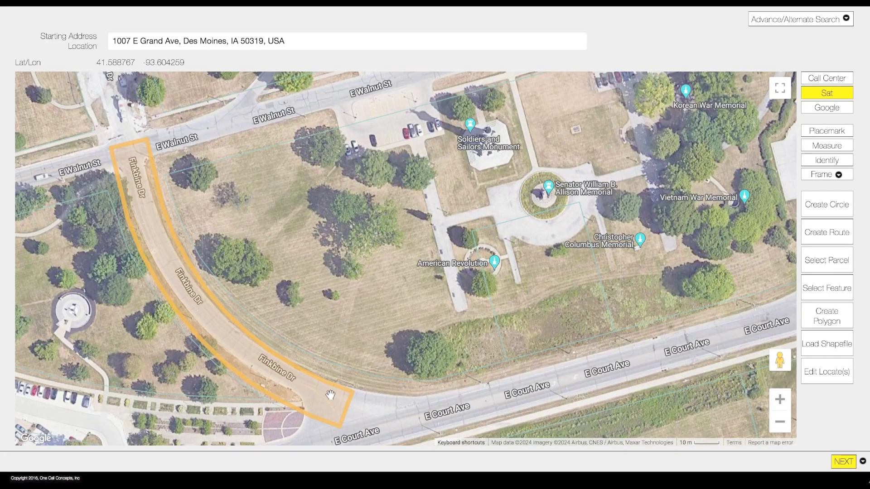
Step: Look up the address details of the Iowa Department of Revenue building on the map
scroll(330, 396, down, 4)
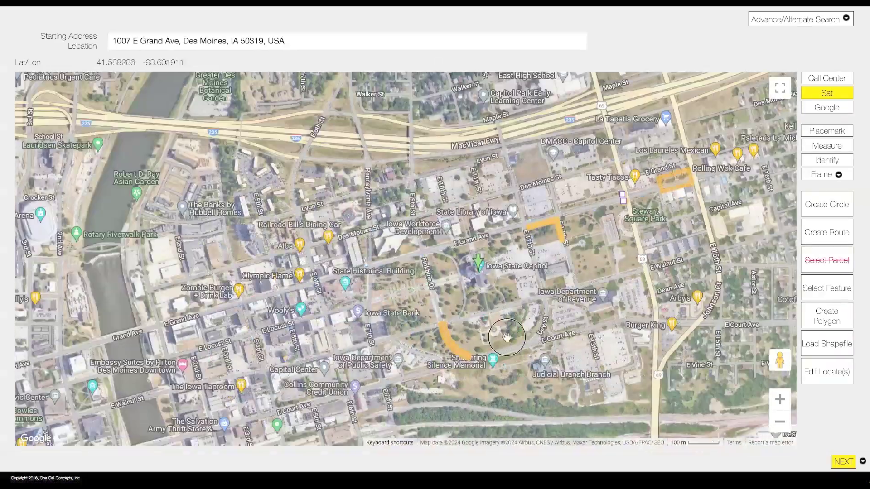
drag(507, 338, 217, 345)
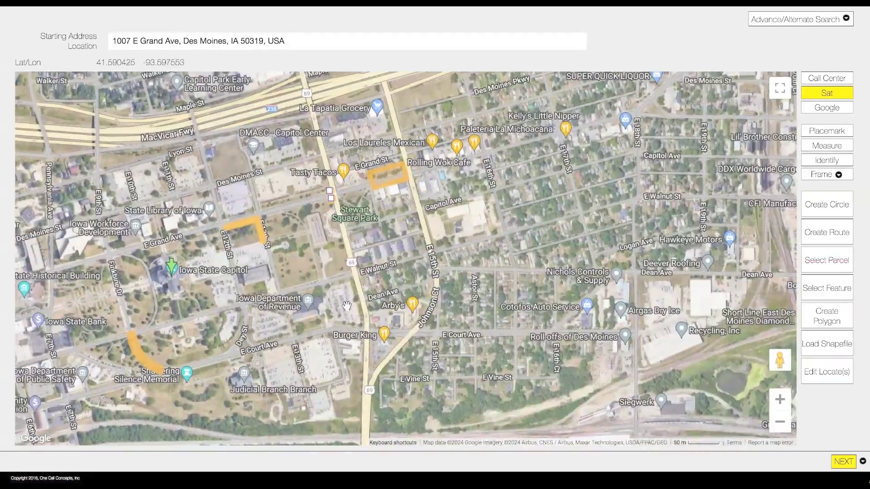
scroll(347, 307, up, 3)
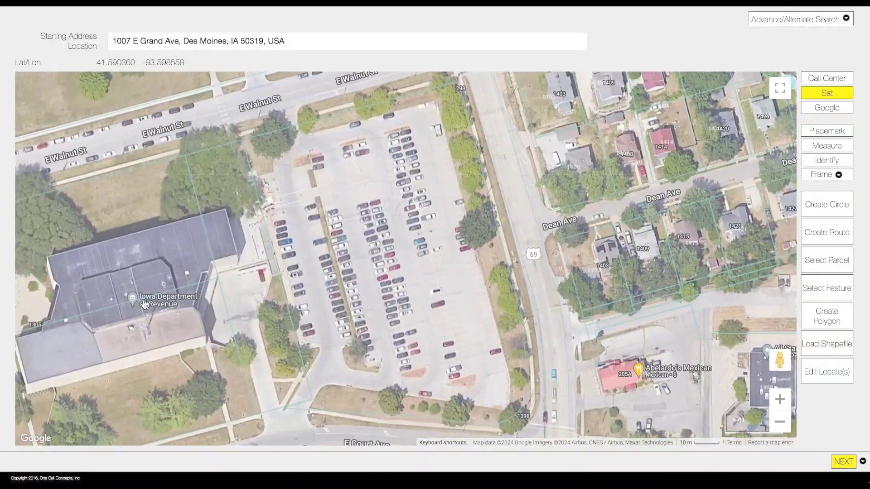
click(132, 300)
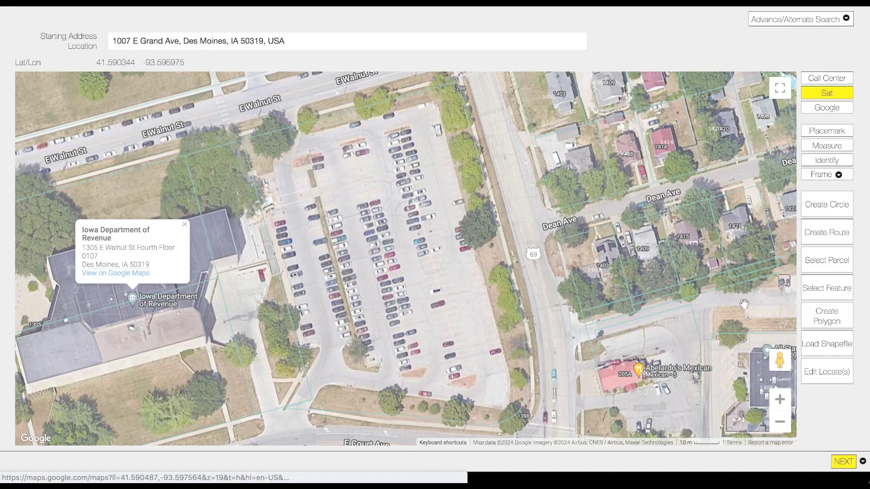
Step: Draw a polygon about 1353 ft around, enclosing the parking lot east of the Iowa Department of Revenue between E Walnut St and E Court Ave
click(833, 317)
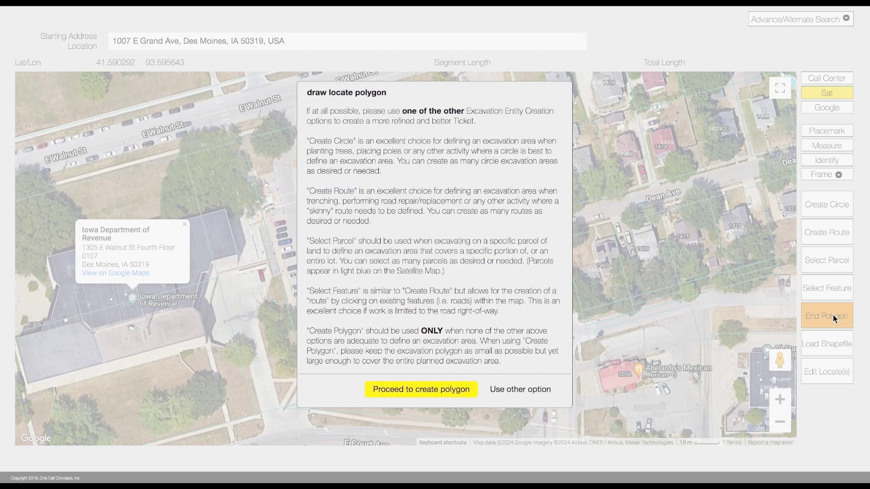
click(451, 393)
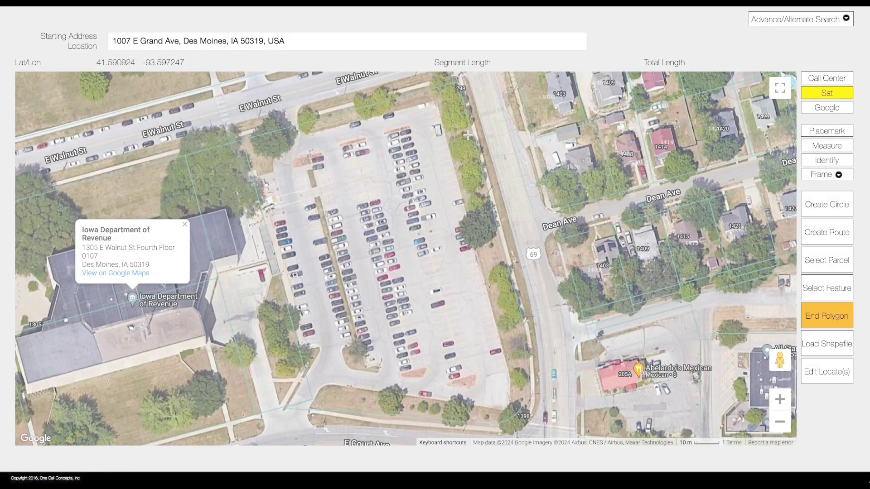
click(436, 98)
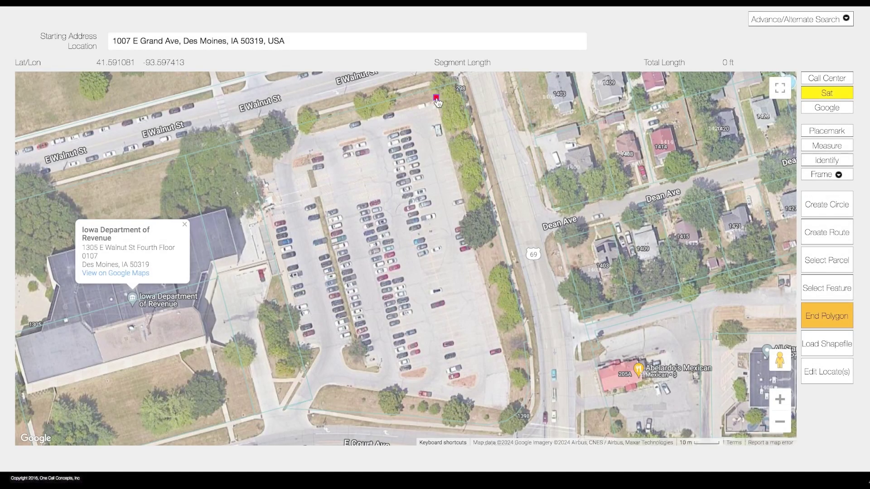
click(513, 375)
click(509, 415)
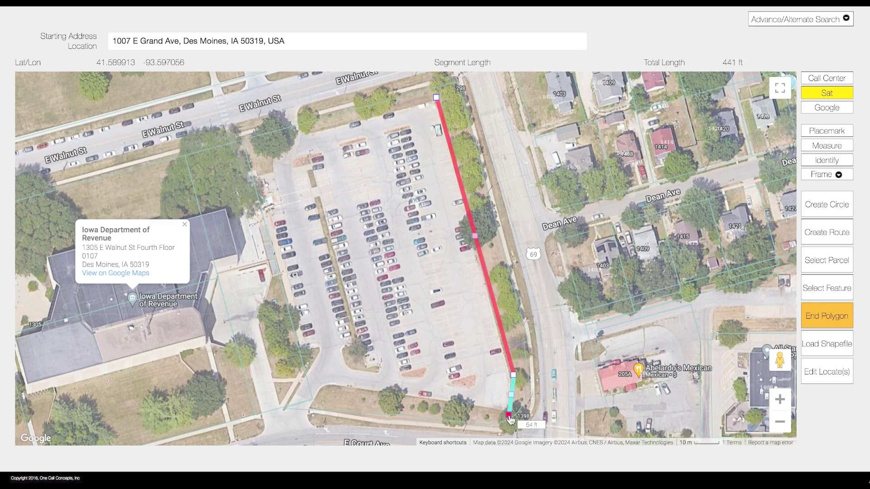
click(300, 382)
click(317, 351)
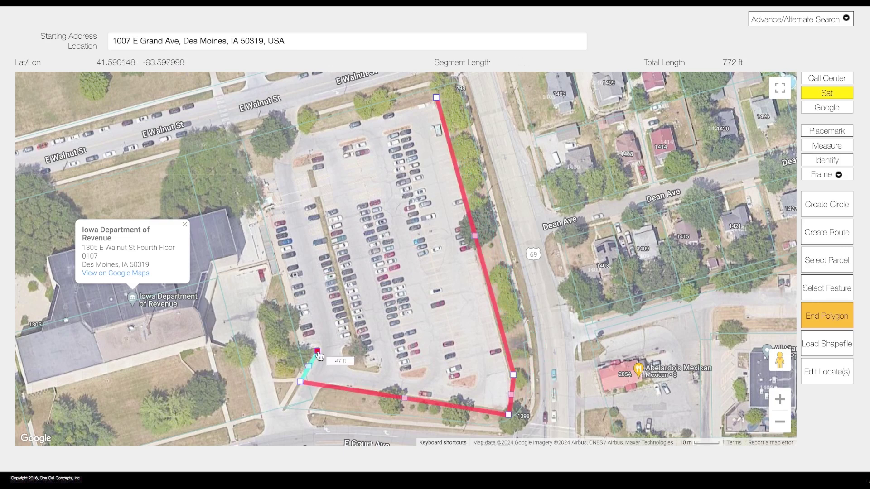
click(298, 355)
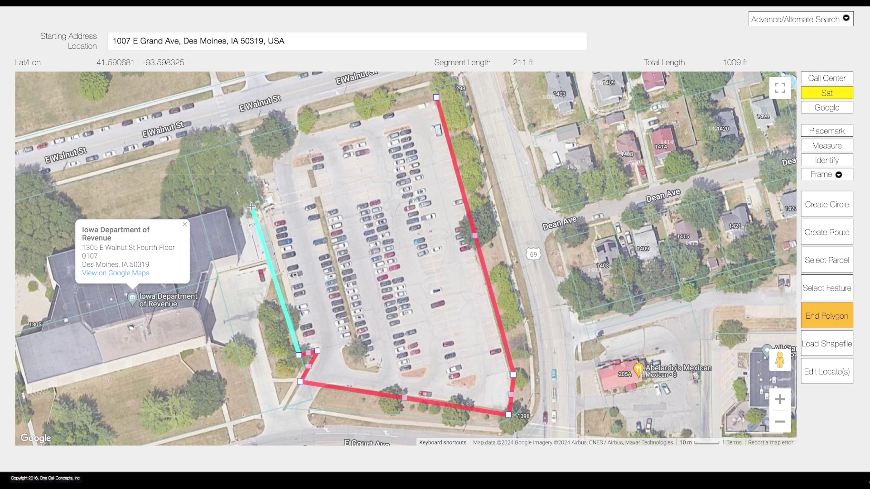
click(245, 147)
click(436, 99)
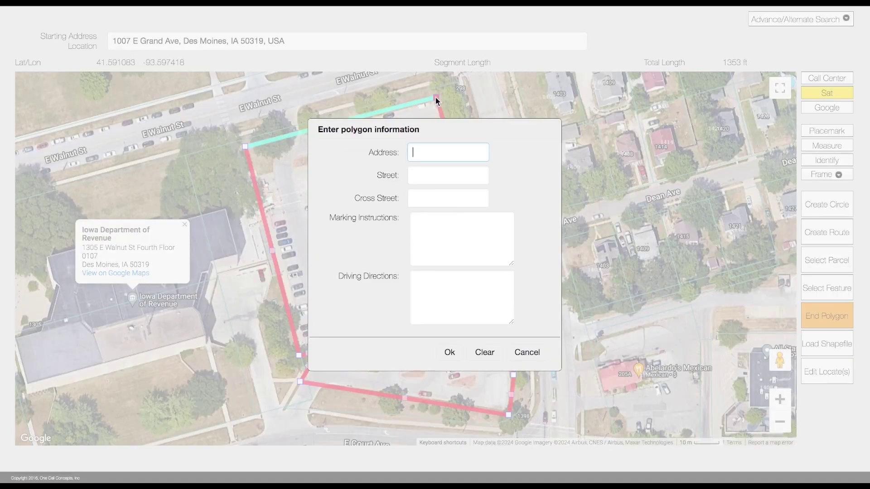
Step: Fill in the polygon's address, cross street E 14th St, marking instructions "mark entire parking lot on e side of building" and driving directions "SE corner of intersection"
text(1305)
key(Tab)
text(E Walnut St)
key(Tab)
text(E 14th St)
key(Tab)
text(mark en)
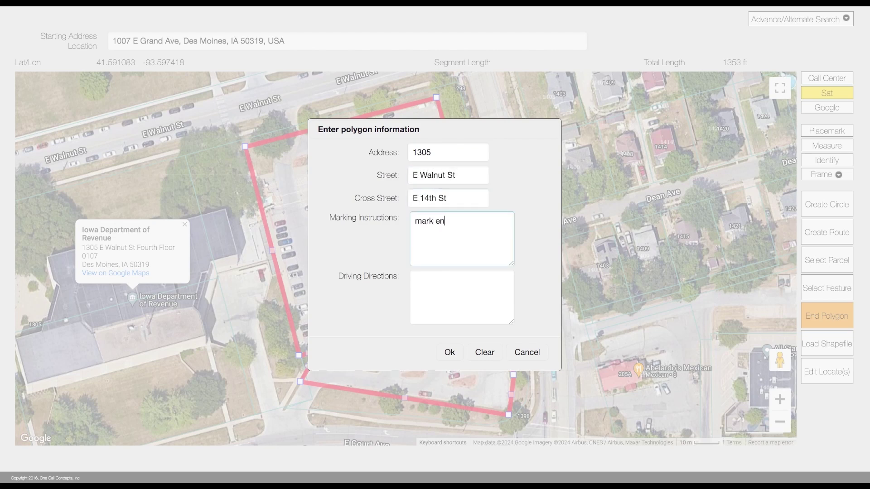
text(tire parking lot on e side of building)
key(Tab)
text(SE corner of intersection)
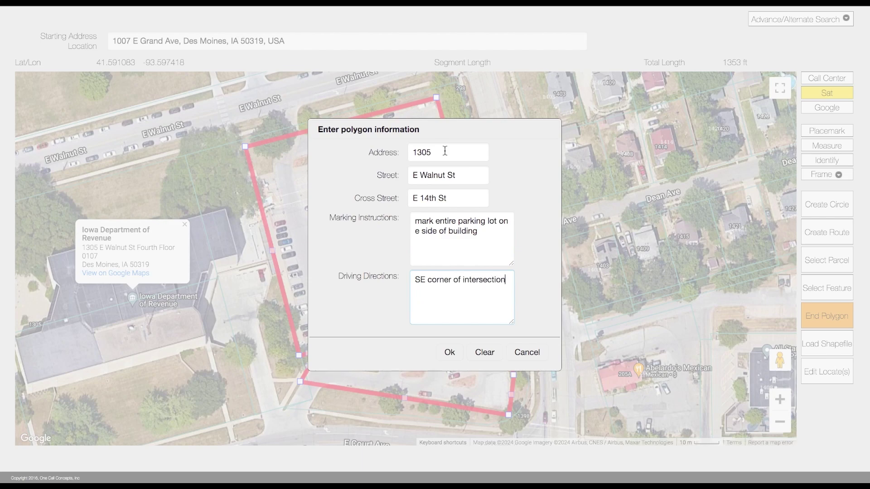
click(449, 353)
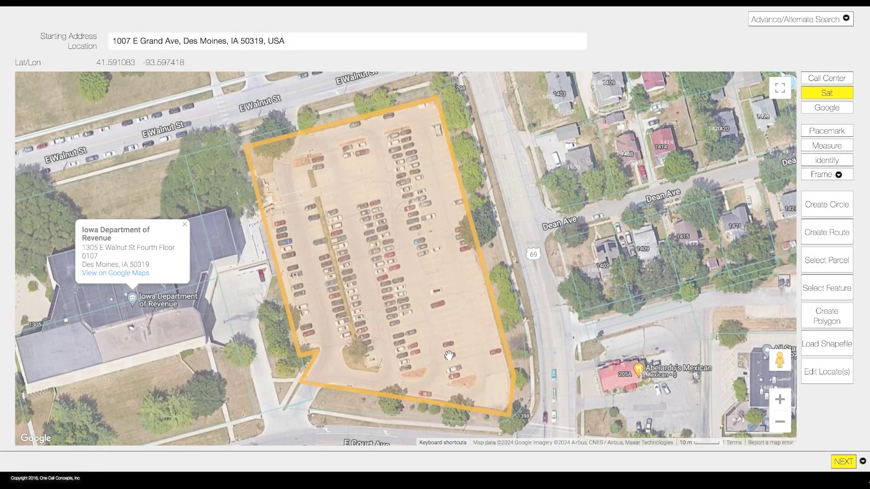
Step: Edit the E Grand Ave route to a 15-foot width and shorten its E 13th St leg to a total length of about 412 ft
scroll(449, 355, down, 3)
click(422, 262)
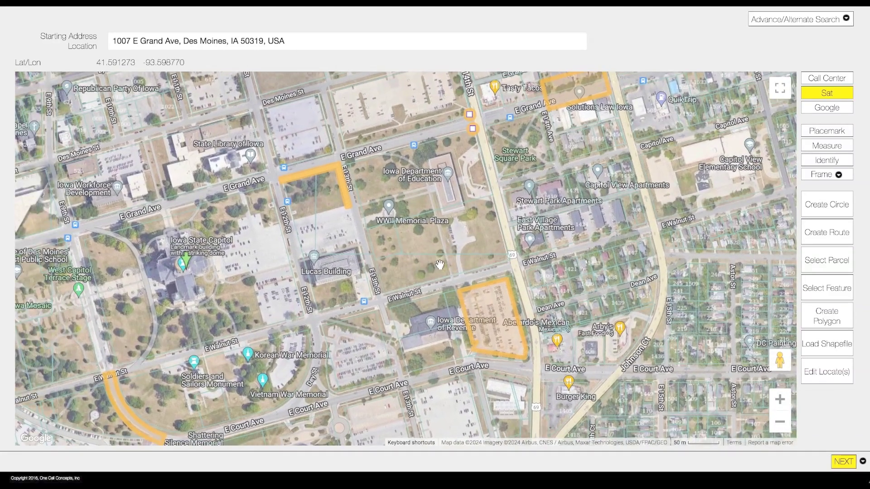
click(833, 378)
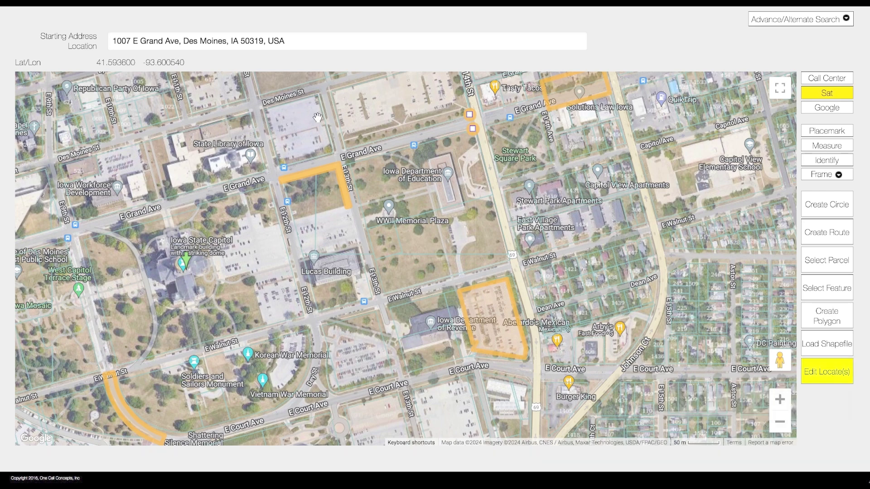
scroll(343, 184, up, 1)
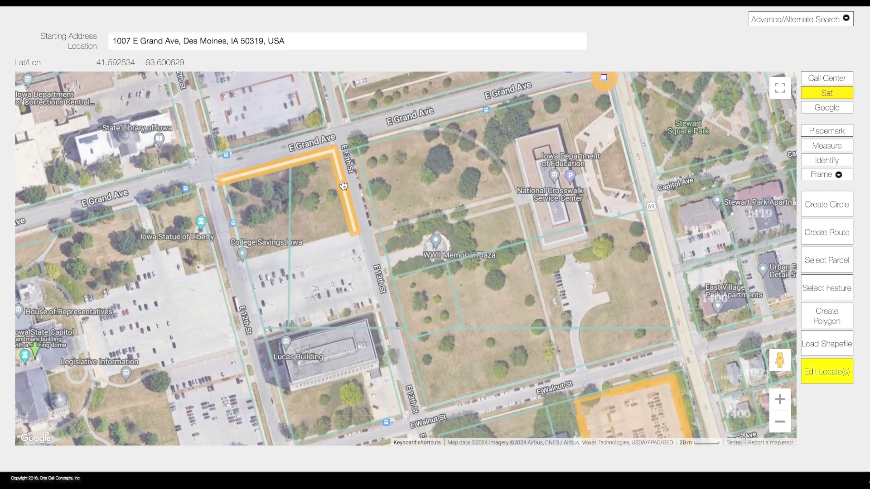
scroll(343, 184, up, 1)
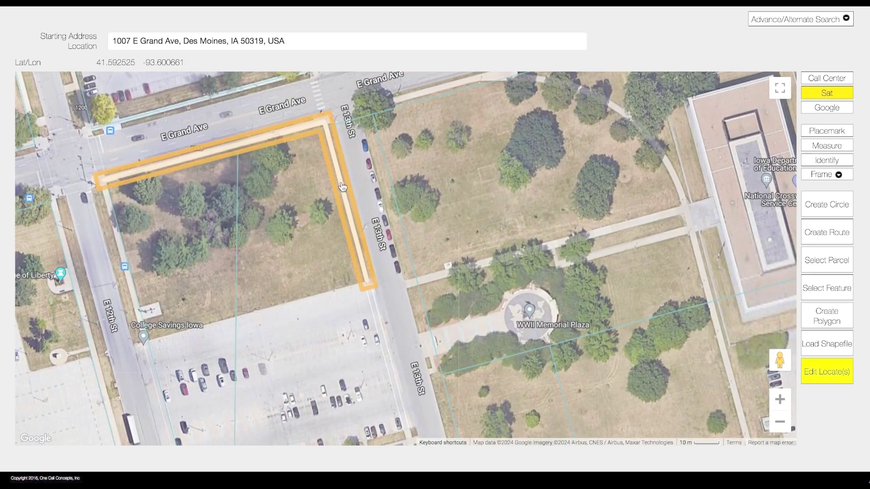
click(344, 184)
key(BackSpace)
key(BackSpace)
text(15)
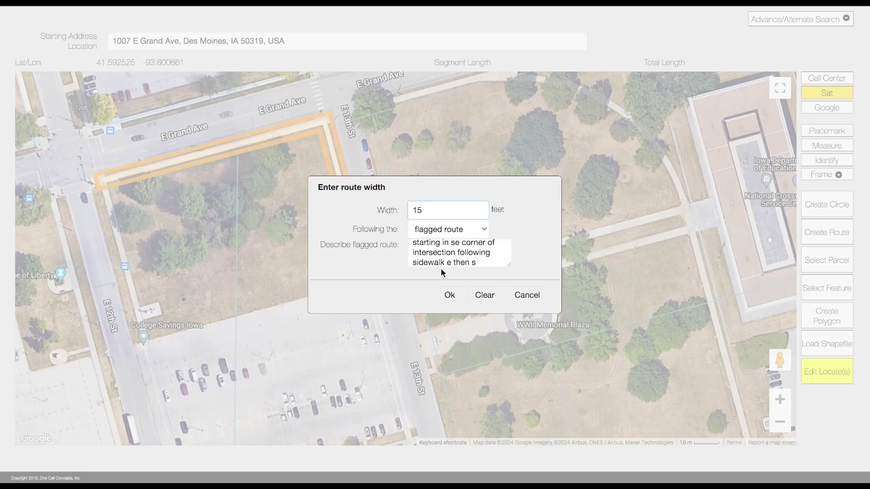
click(449, 295)
drag(368, 286, 346, 202)
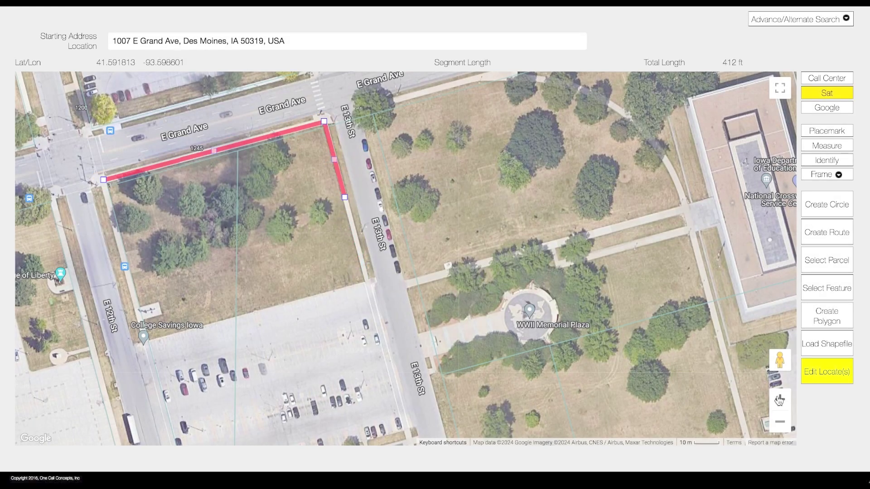
click(836, 369)
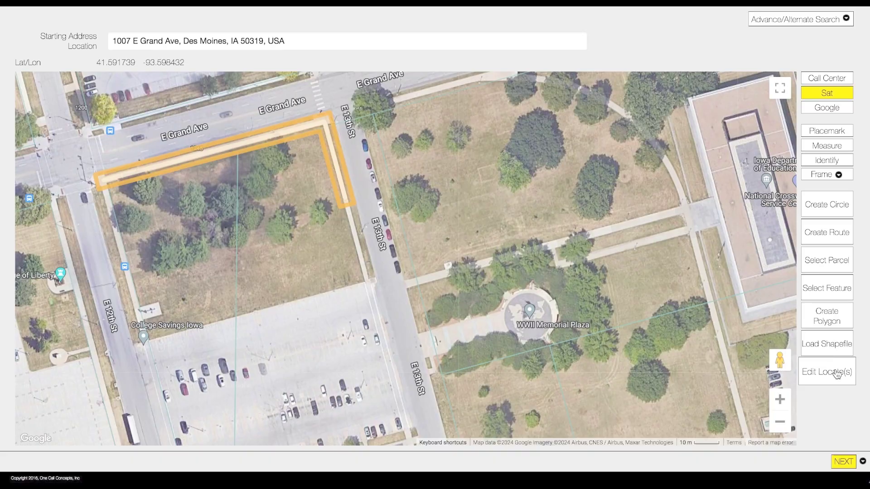
Step: Delete the parking-lot polygon east of the Iowa Department of Revenue
scroll(517, 377, down, 3)
drag(427, 247, 420, 219)
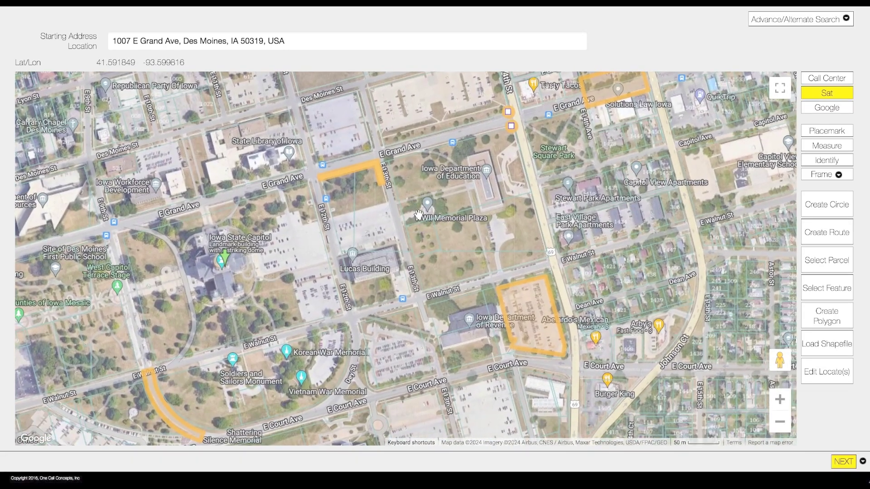
click(828, 372)
click(539, 304)
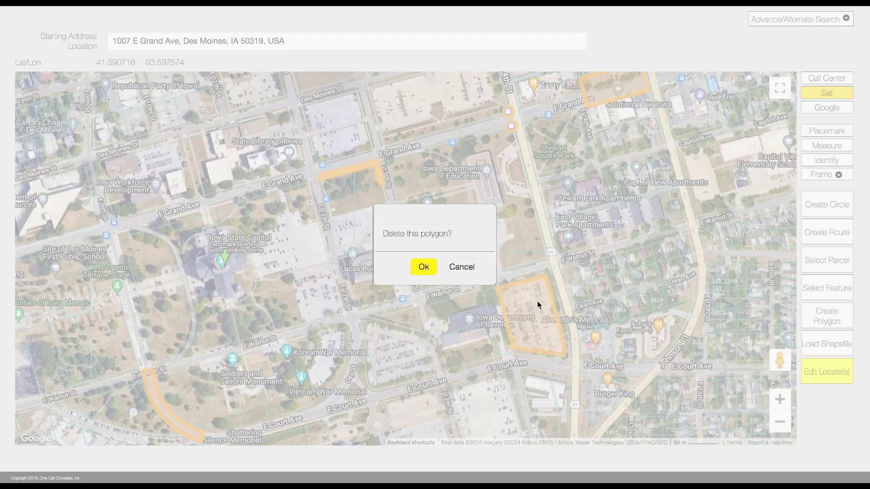
click(423, 267)
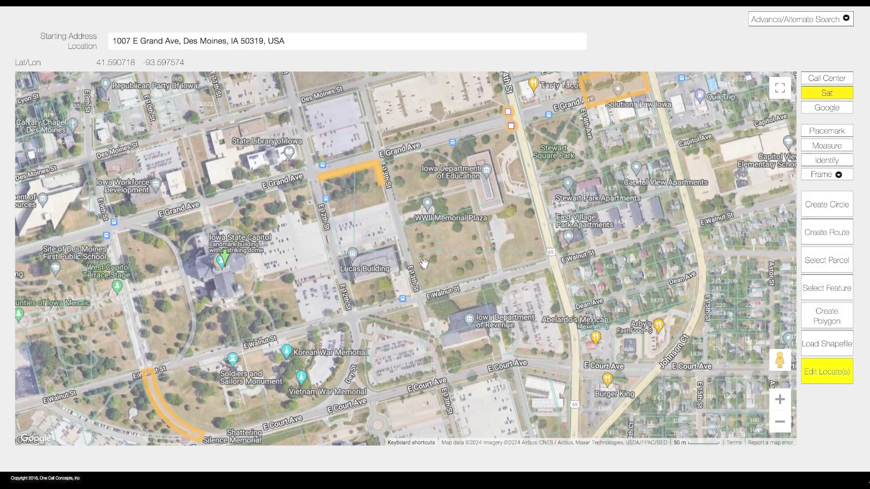
Step: Delete the E Grand Ave route and the southern circle at E 14th St and E Grand Ave
click(380, 174)
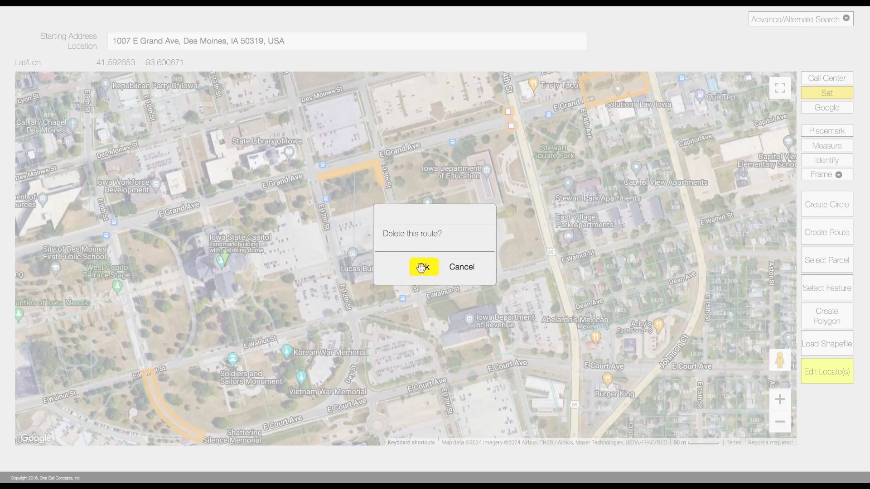
click(420, 265)
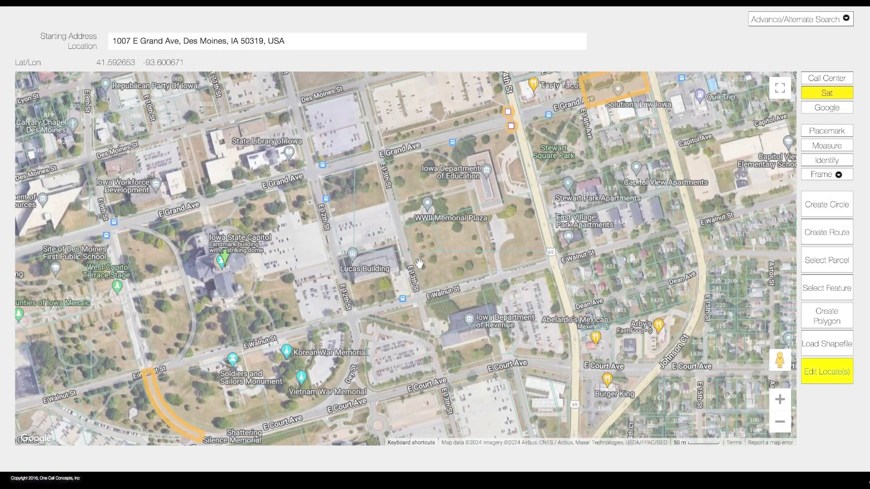
click(513, 131)
click(424, 266)
Step: Finish editing the excavation areas and proceed to the ticket forms
click(818, 376)
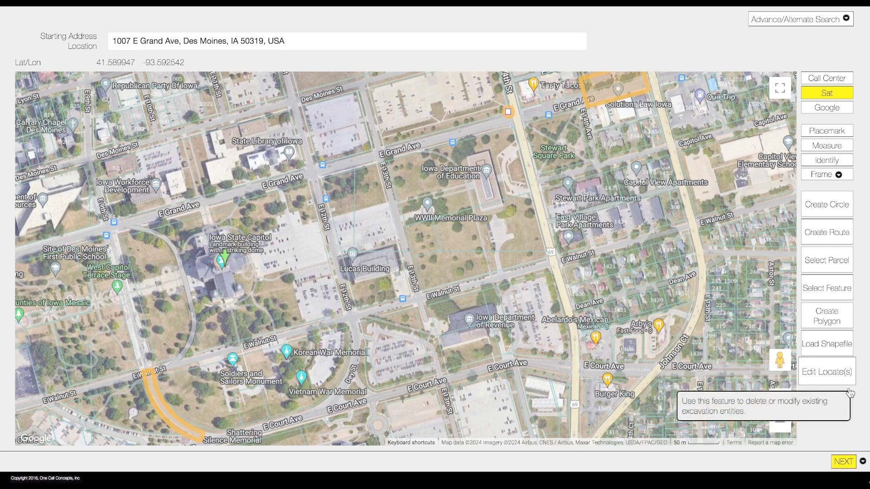
click(844, 461)
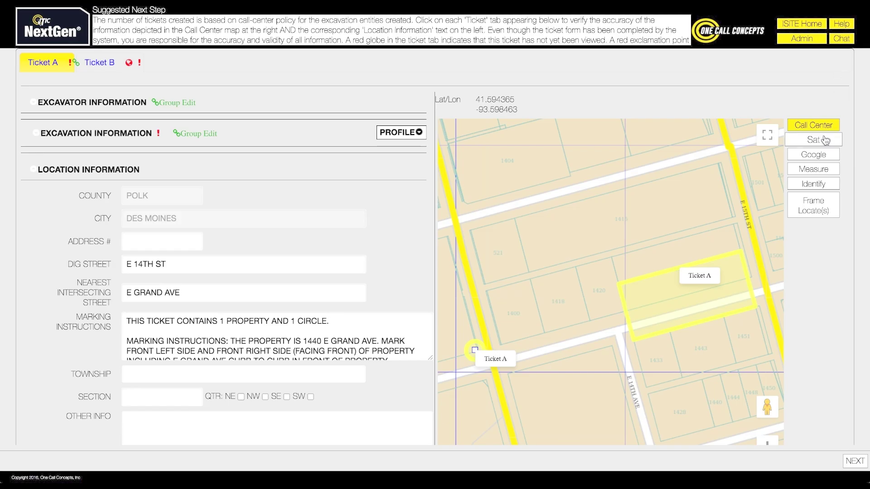
Step: Show Ticket A's map in satellite view and switch its excavation information from group to individual editing
click(824, 140)
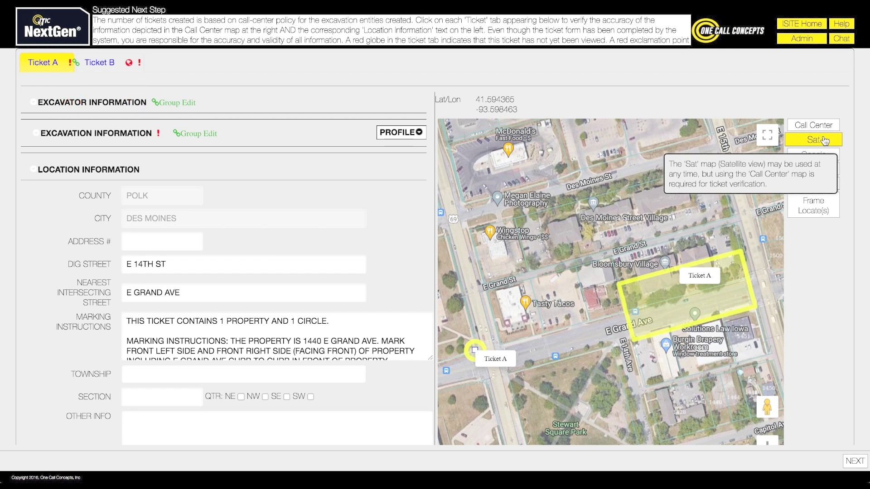
click(128, 136)
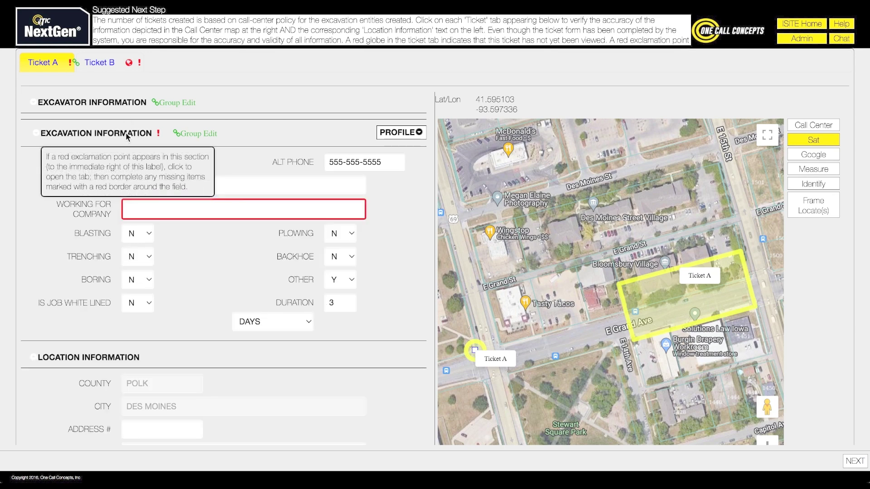
click(196, 133)
click(196, 134)
click(197, 134)
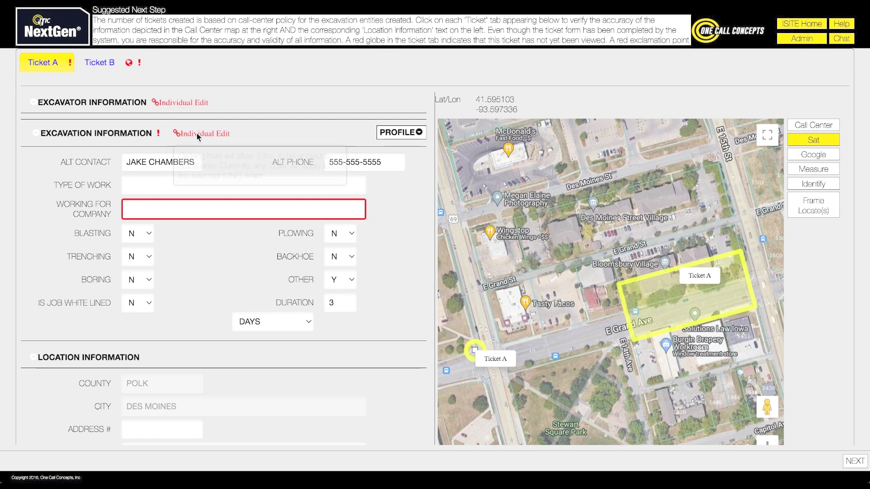
Step: Fill in Ticket A's excavation information with City of Des Moines as the working-for company and REPAIR SEWER MAIN as the type of work
click(235, 208)
text(City of Des Moines)
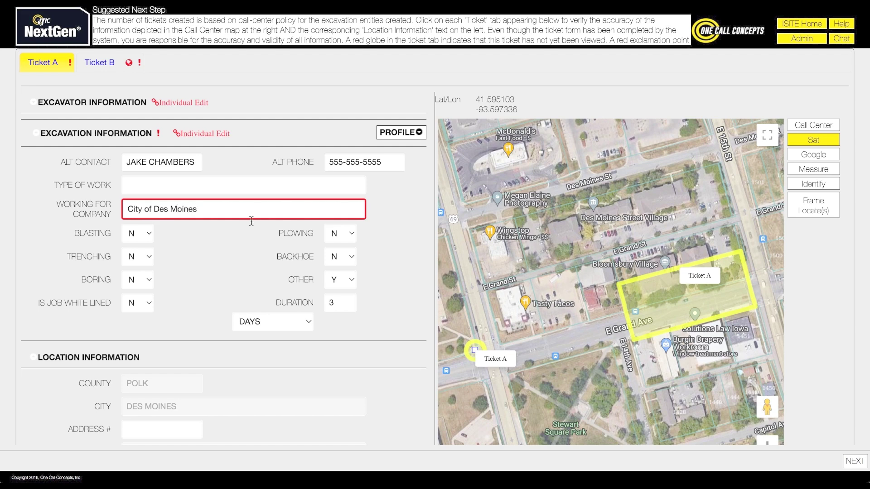
click(225, 188)
text(r)
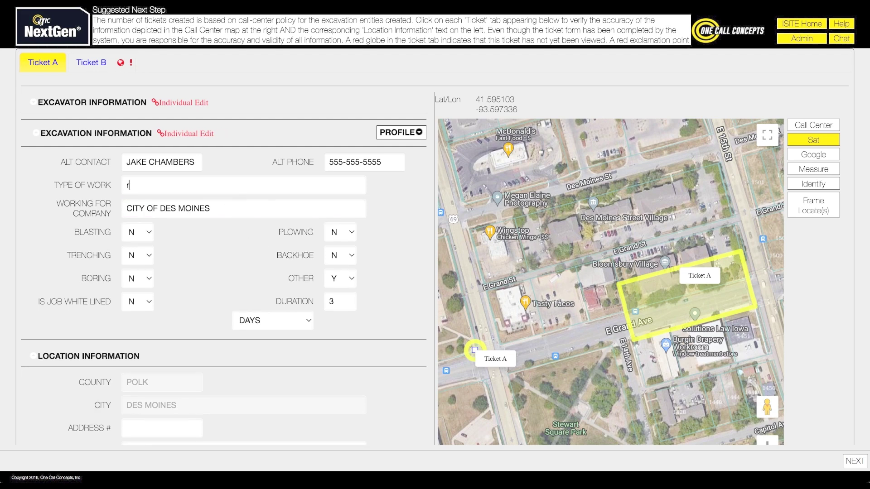
text(epair )
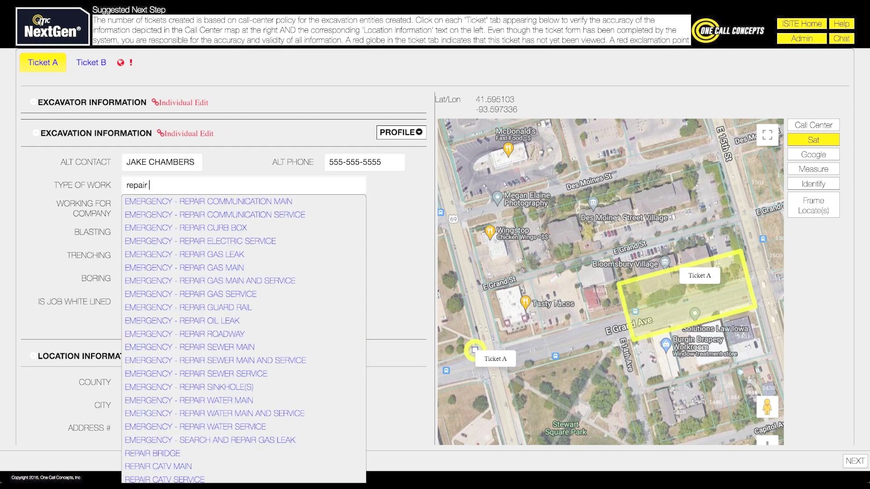
text(sewer)
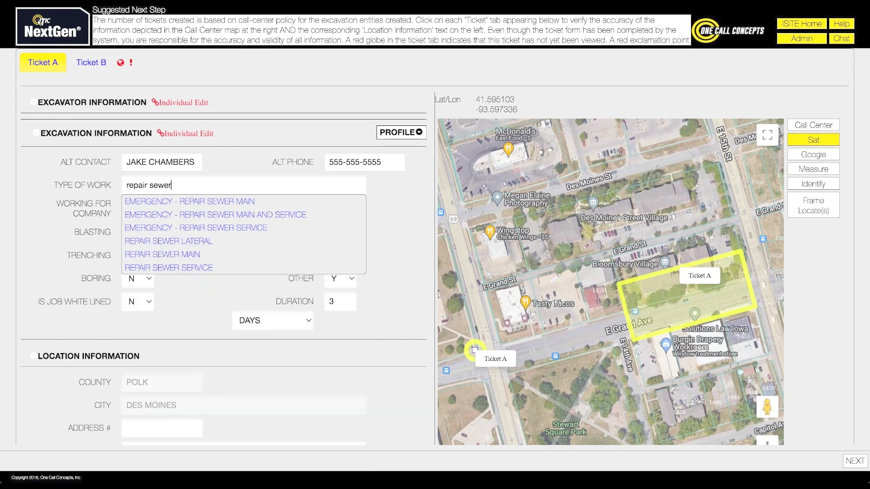
click(204, 254)
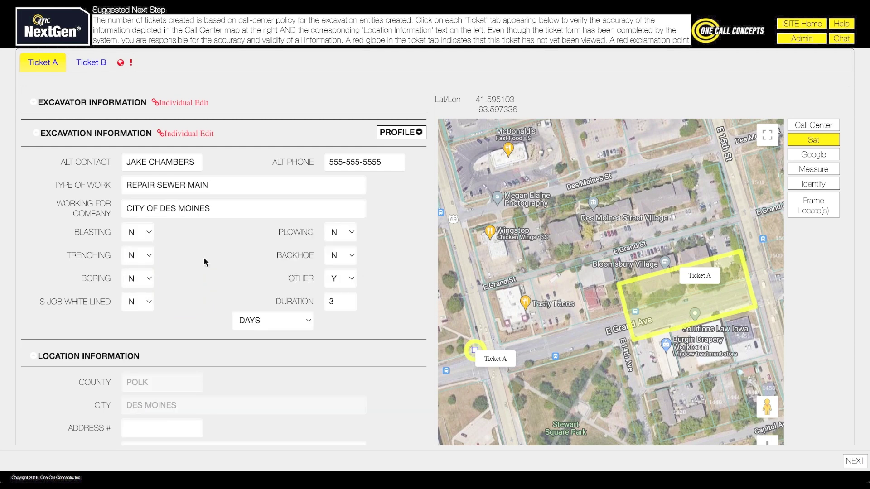
Step: Enlarge Ticket A's marking instructions field to review the full text for the property and the circle
scroll(409, 281, down, 4)
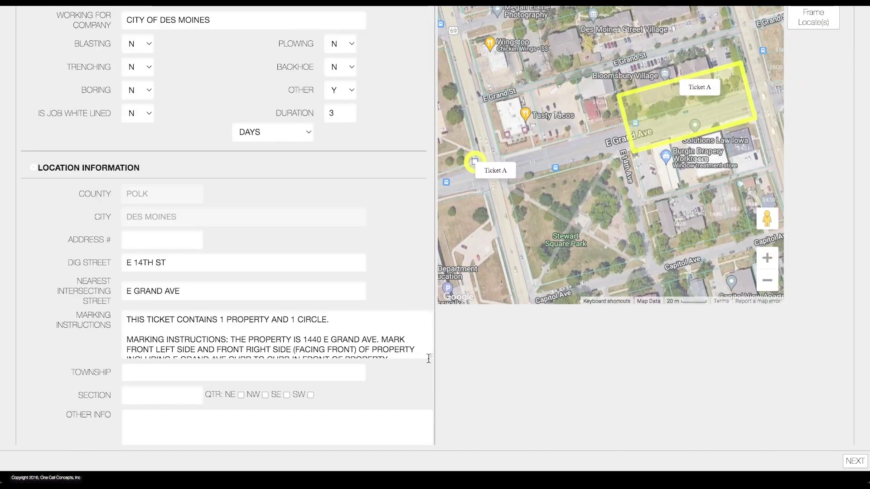
drag(431, 357, 431, 466)
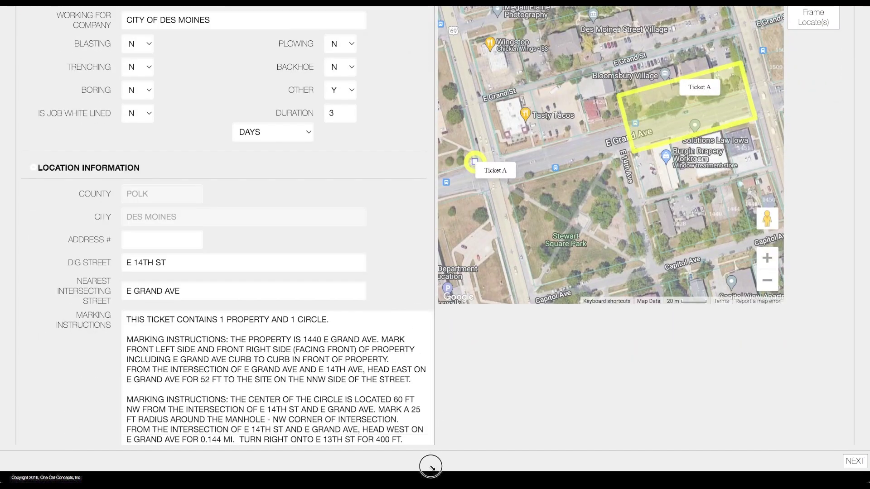
scroll(458, 411, down, 2)
drag(431, 399, 430, 414)
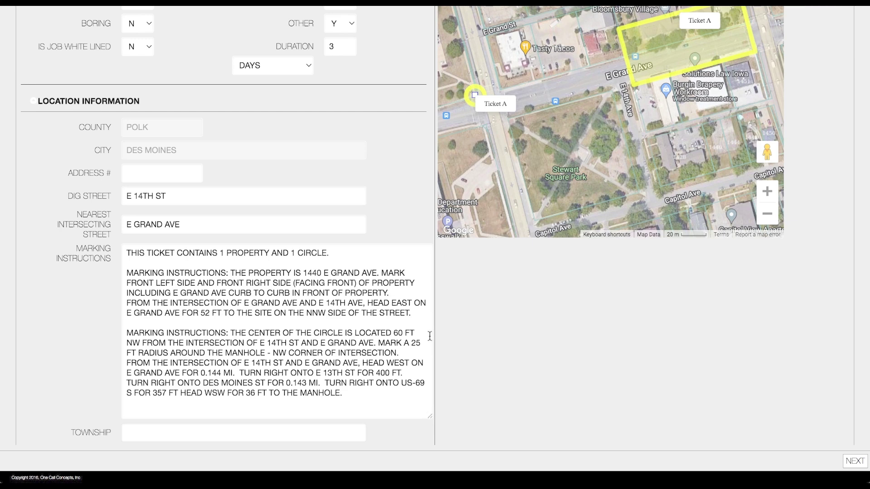
scroll(388, 175, up, 6)
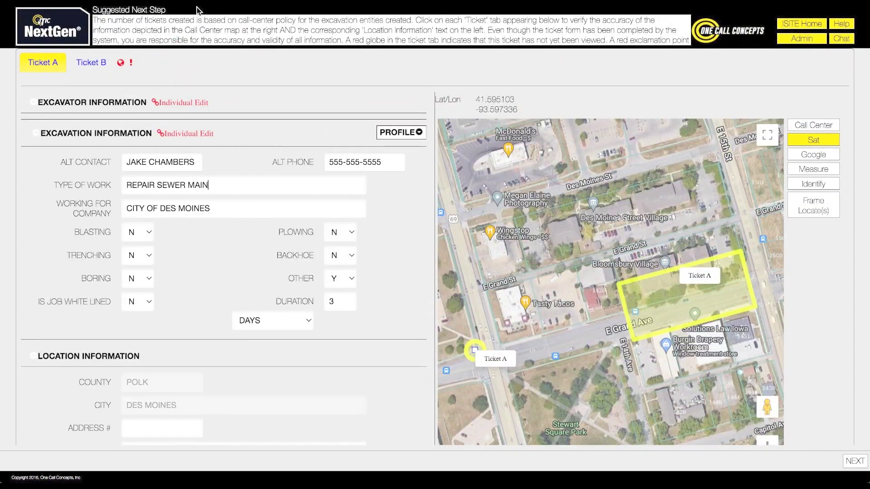
Step: Fill in Ticket B's excavation information with City of Des Moines as the working-for company and REPAIR ROAD as the type of work
click(109, 66)
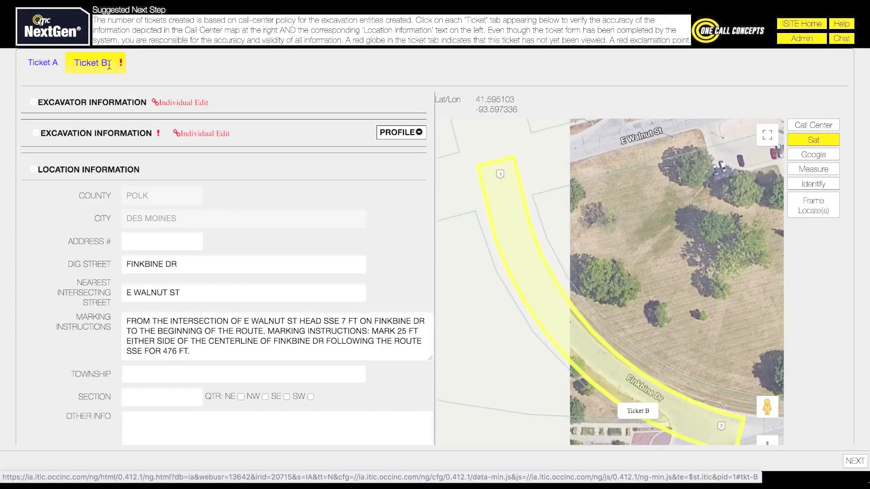
click(210, 208)
text(City of Des Moines)
click(190, 184)
text(Repair)
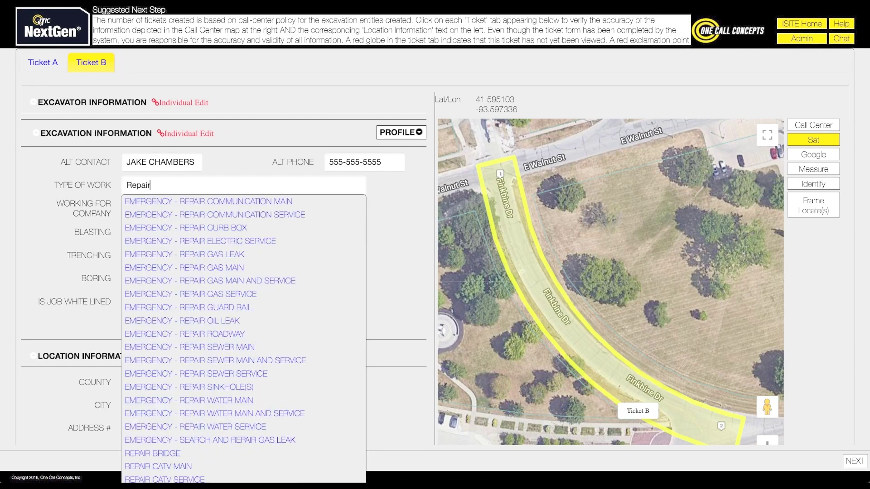
text( r)
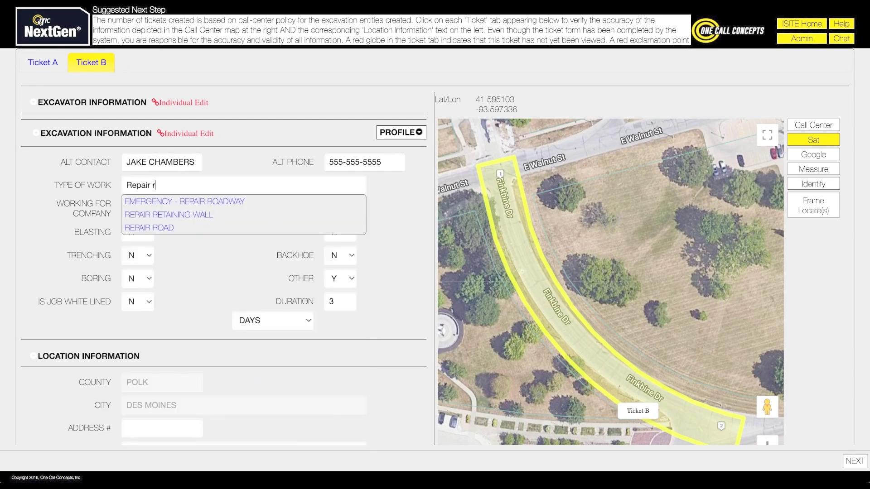
click(188, 228)
Step: Review Ticket B's location information and proceed to the ticket disposition without adding an address to Ticket A
scroll(406, 257, down, 4)
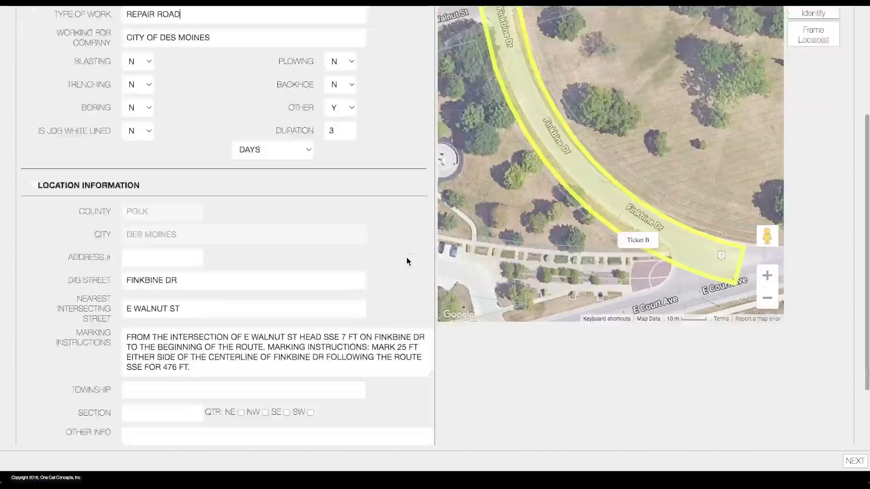
scroll(406, 261, down, 2)
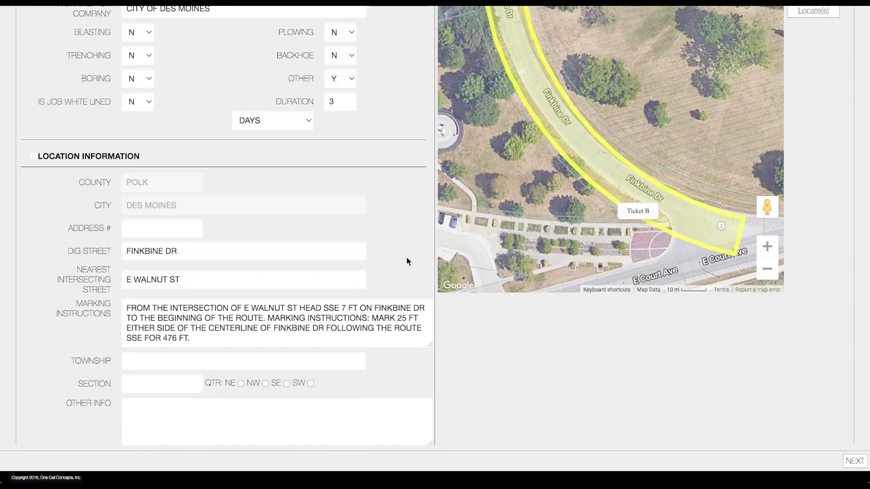
scroll(406, 262, up, 5)
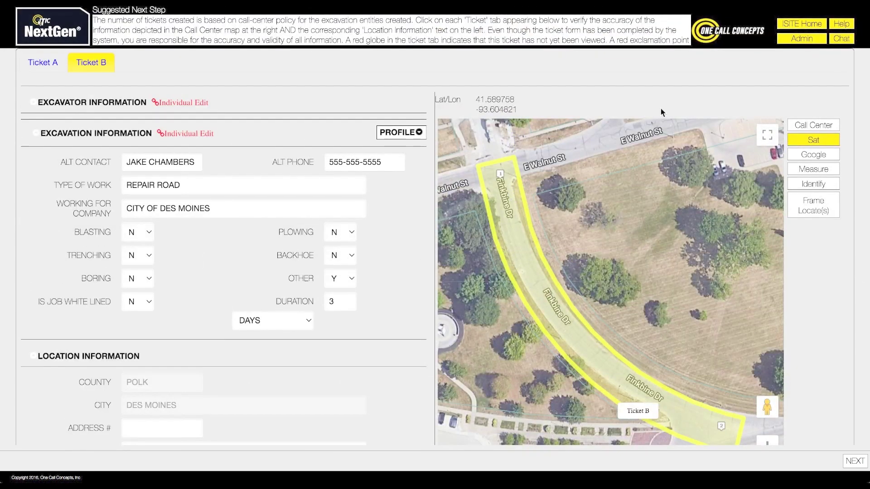
click(856, 462)
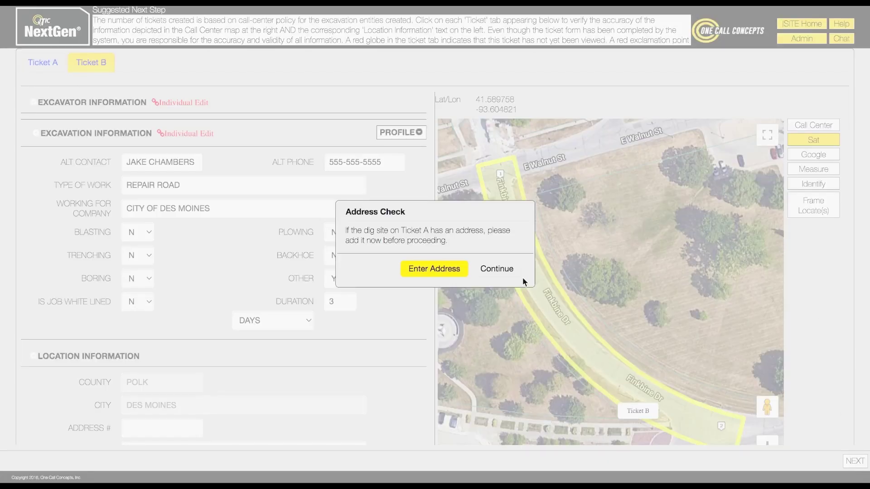
click(501, 269)
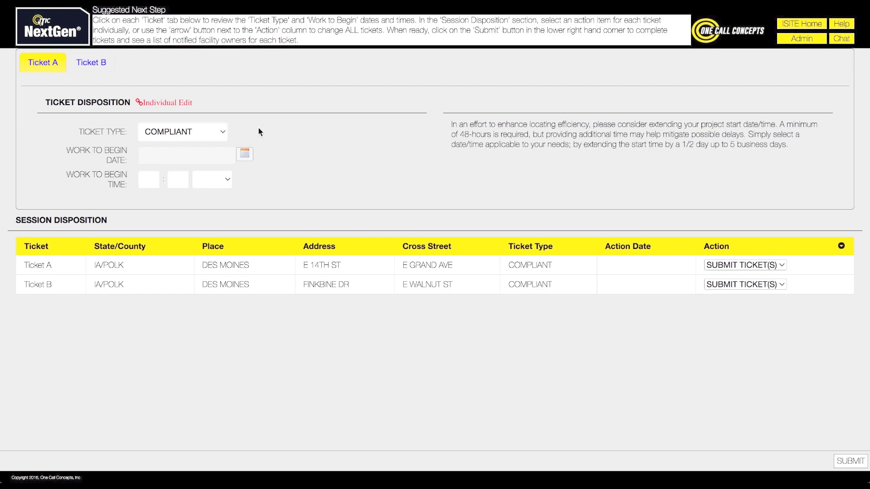
Step: Set Ticket A's work to begin on 07/10/2024 at 8:00 AM
click(244, 155)
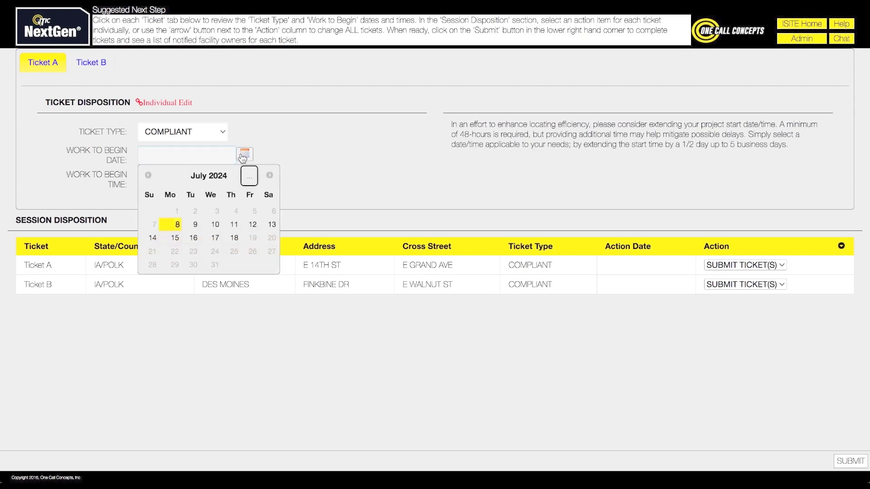
click(216, 224)
click(158, 182)
text(8)
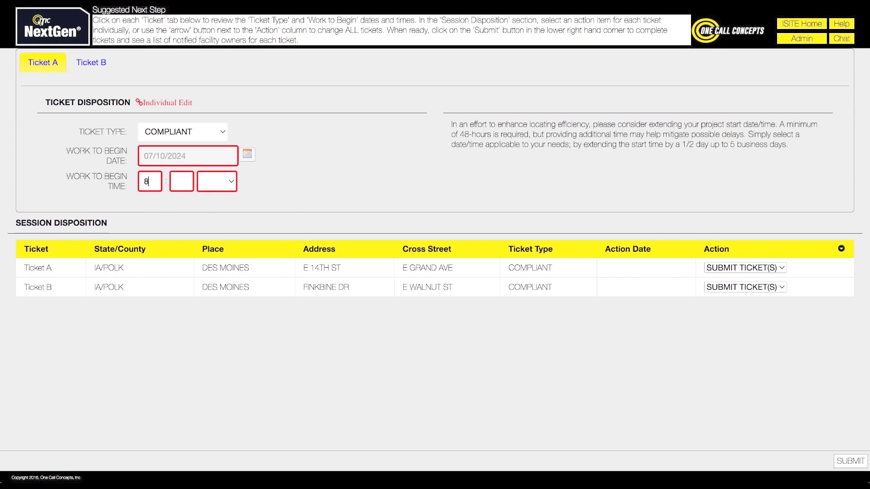
text(00a)
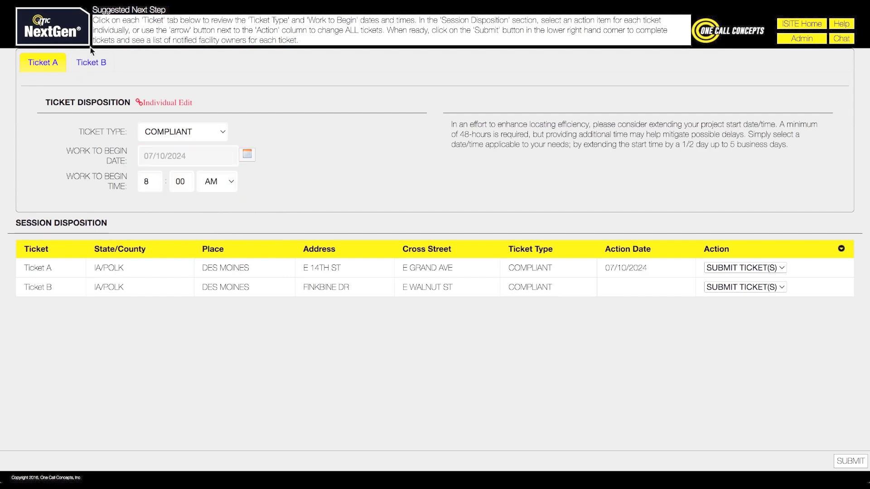
Step: Set Ticket B's work to begin on 07/12/2024 at 8:00 AM
click(91, 62)
click(246, 155)
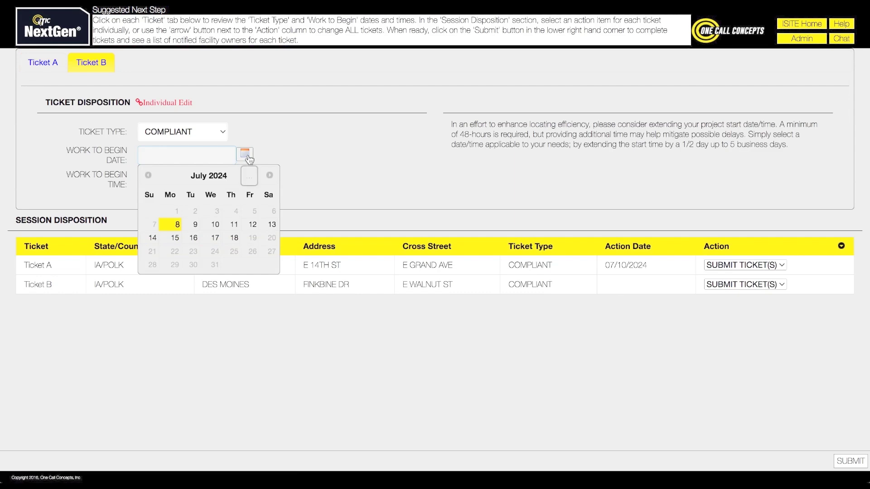
click(252, 224)
click(151, 182)
text(8)
click(181, 181)
text(00)
click(207, 182)
click(212, 192)
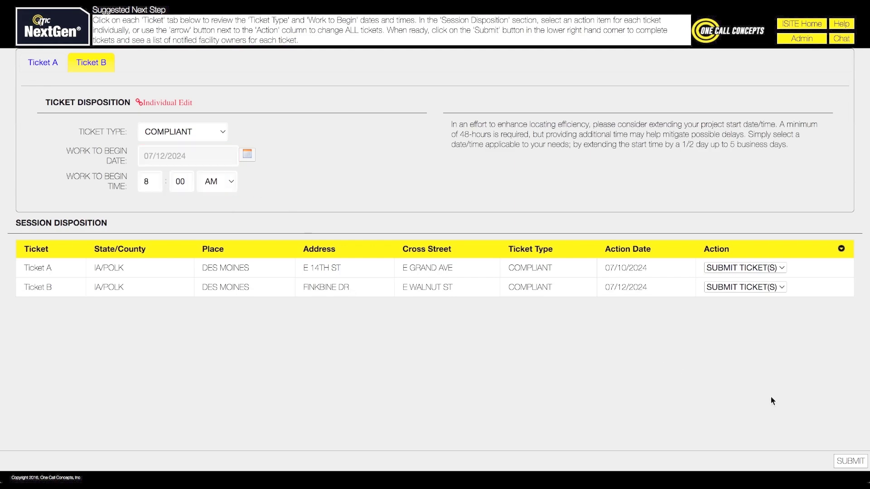
Step: Submit both tickets and finish the session after viewing Ticket B's utility notification list
click(851, 462)
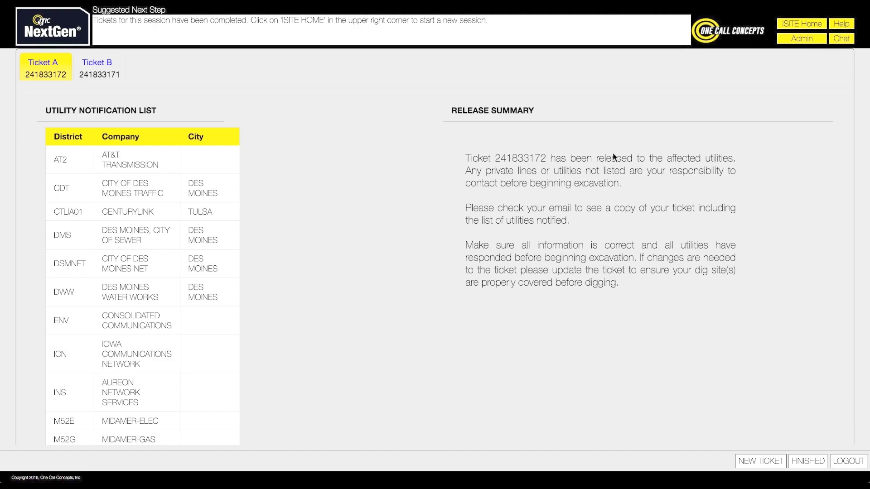
click(96, 62)
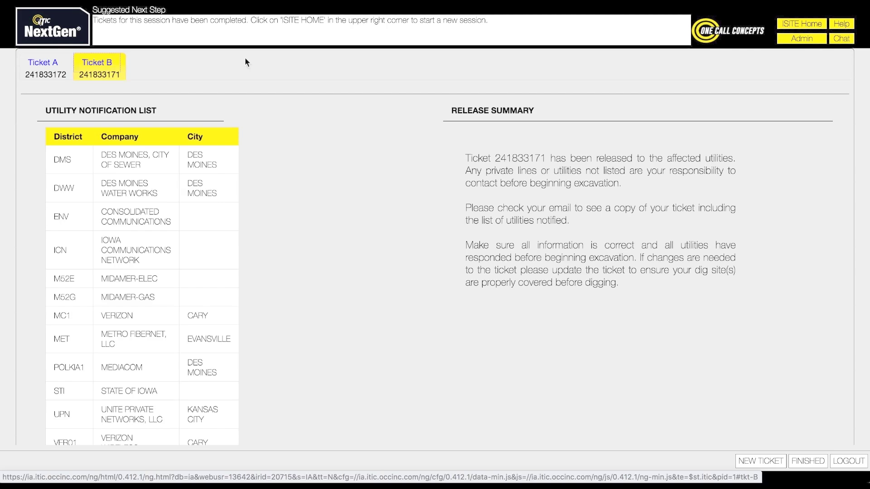
click(808, 462)
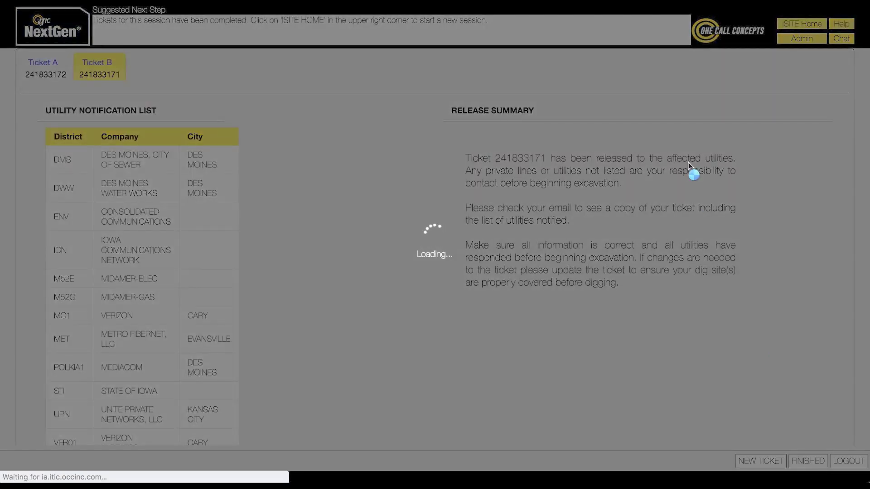